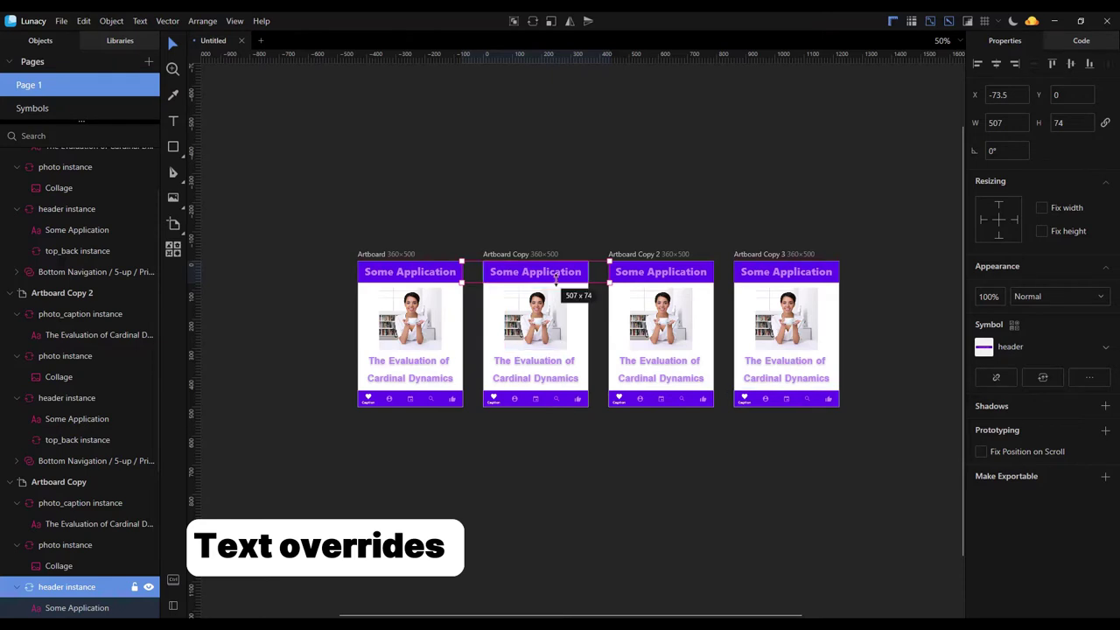
- Override the header text on Artboard Copy with "Other app"
double_click(576, 275)
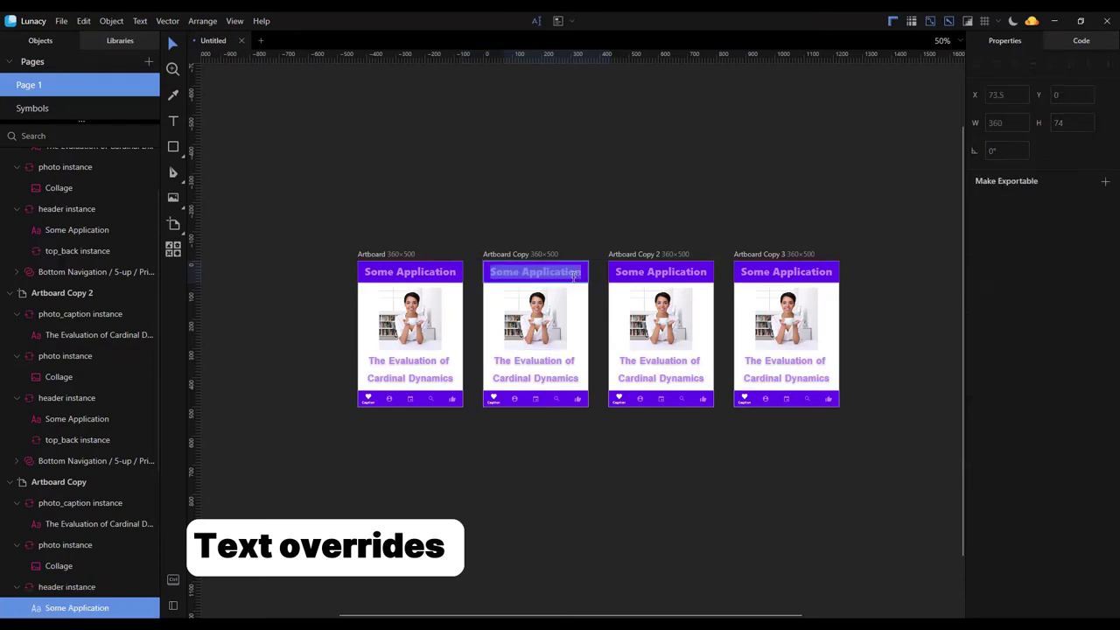
text(Other )
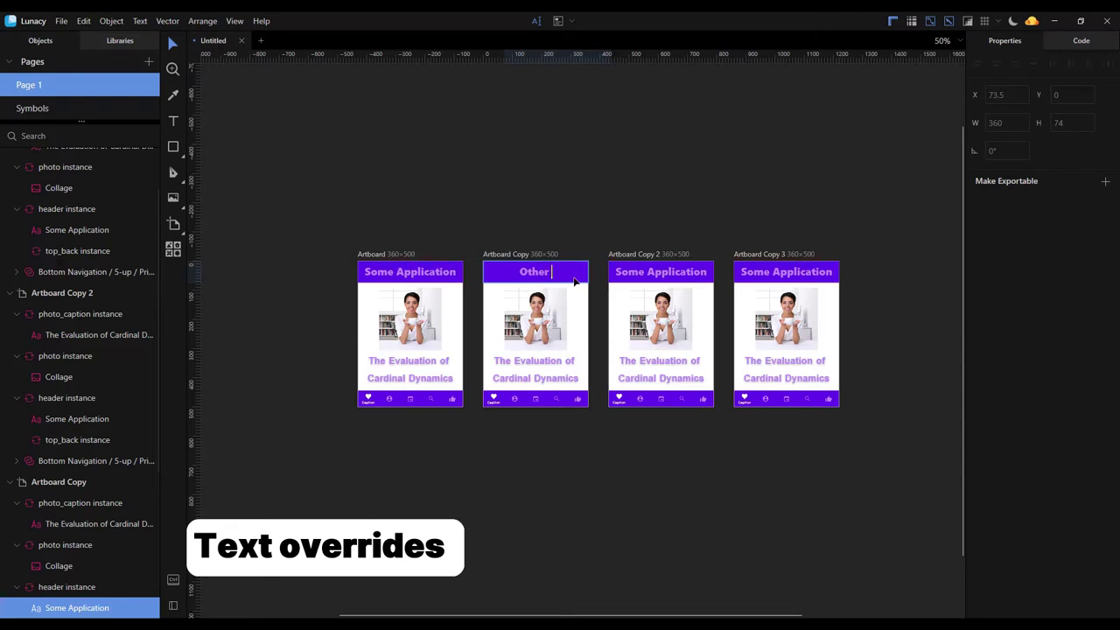
text(app)
key(Escape)
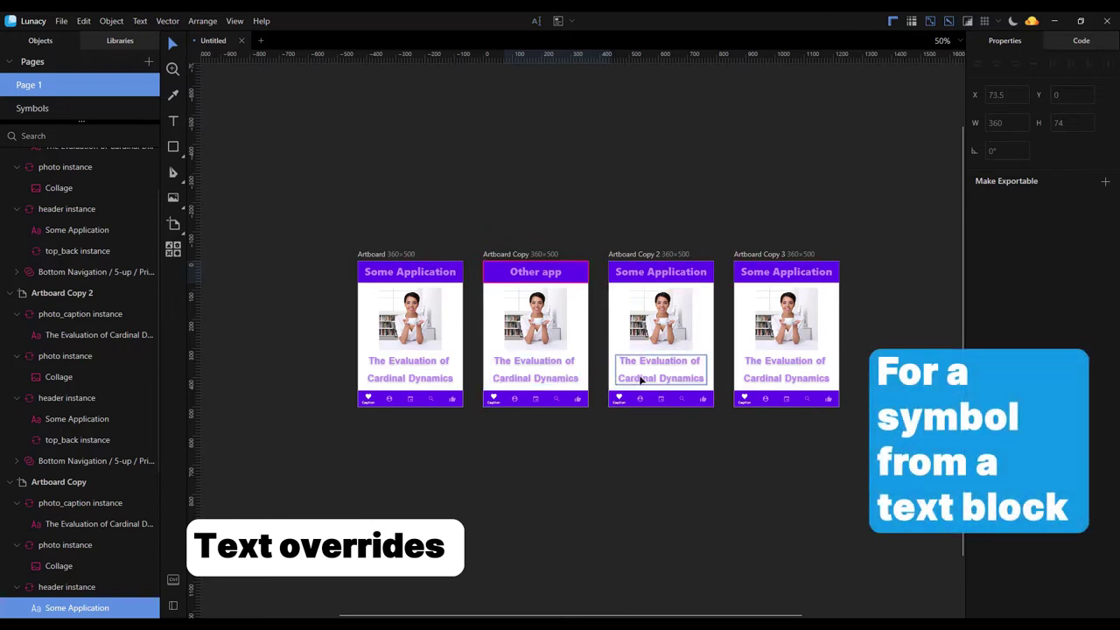
- Override the photo caption text on Artboard Copy 2 with "Try this tea, please!"
click(640, 378)
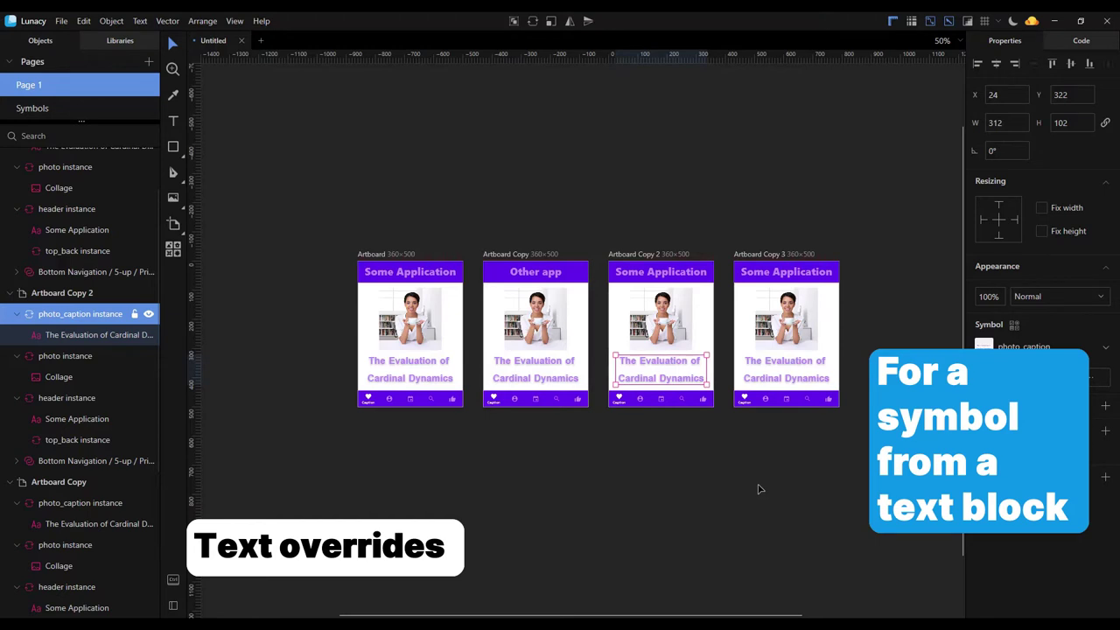
double_click(675, 378)
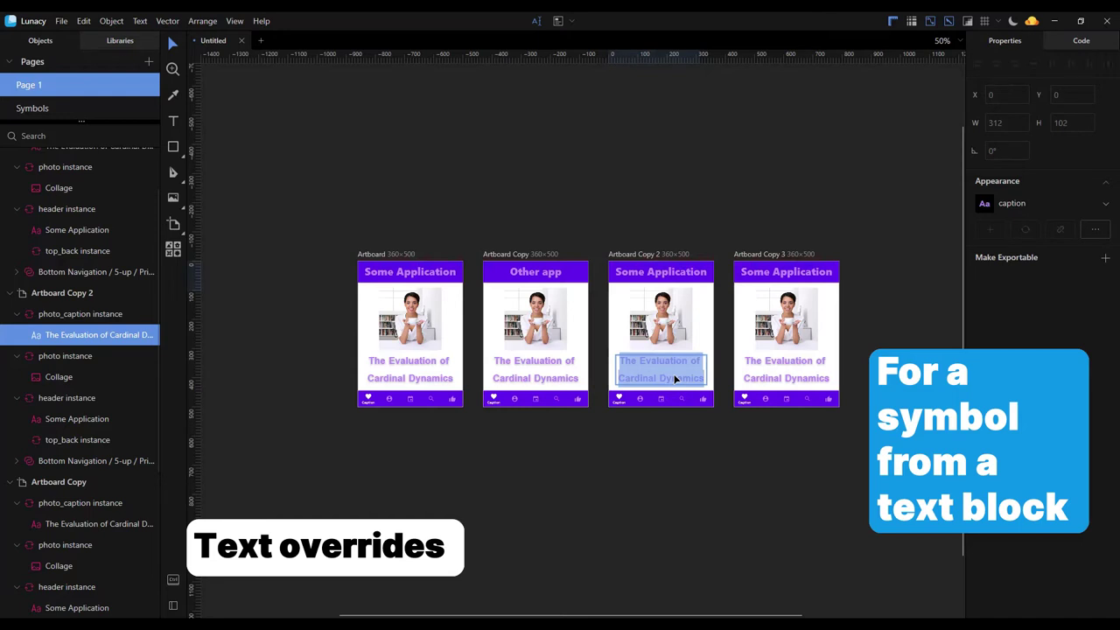
text(T)
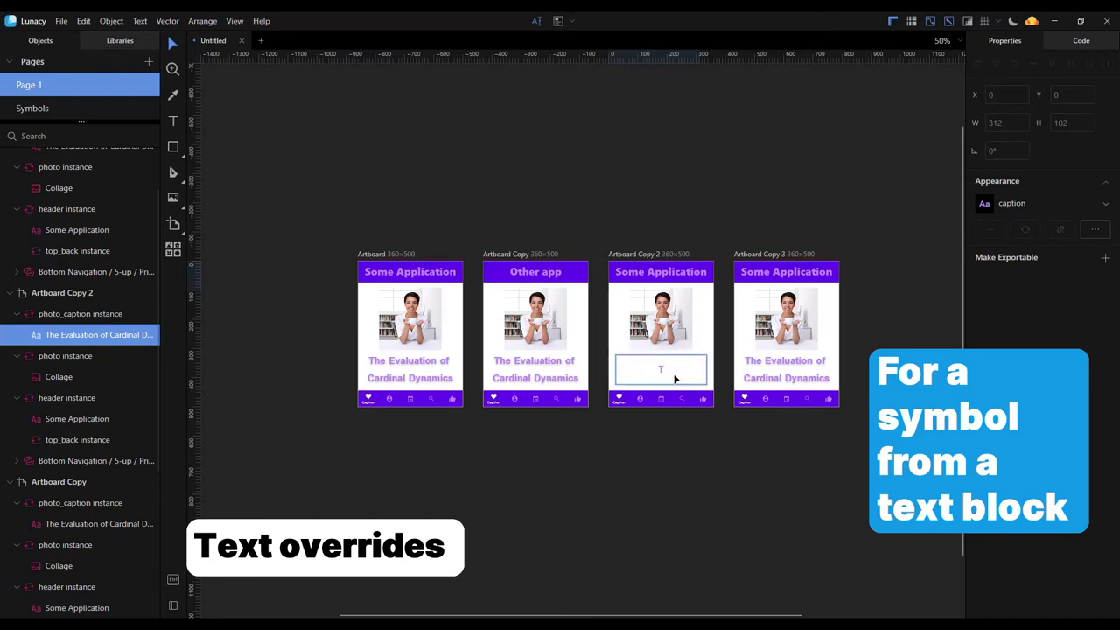
text(ry th)
text(is)
text( tex)
text(, )
text(plea)
text(se)
text(!)
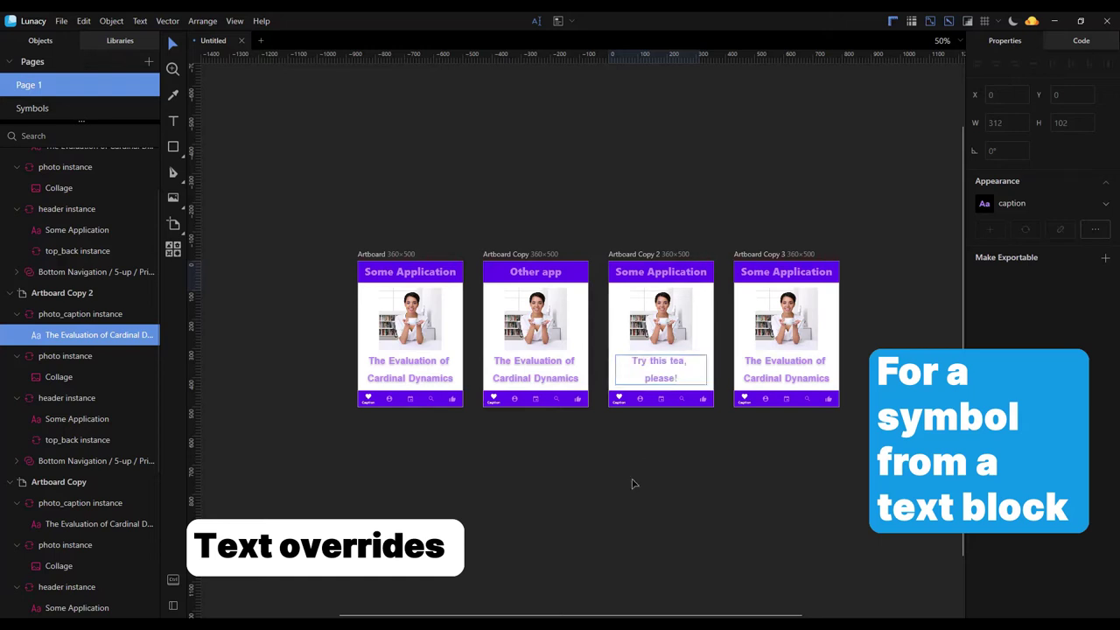
key(Escape)
click(707, 440)
- Reset the photo caption's overrides on Artboard Copy 2 and replace its text with "Try it!"
click(638, 360)
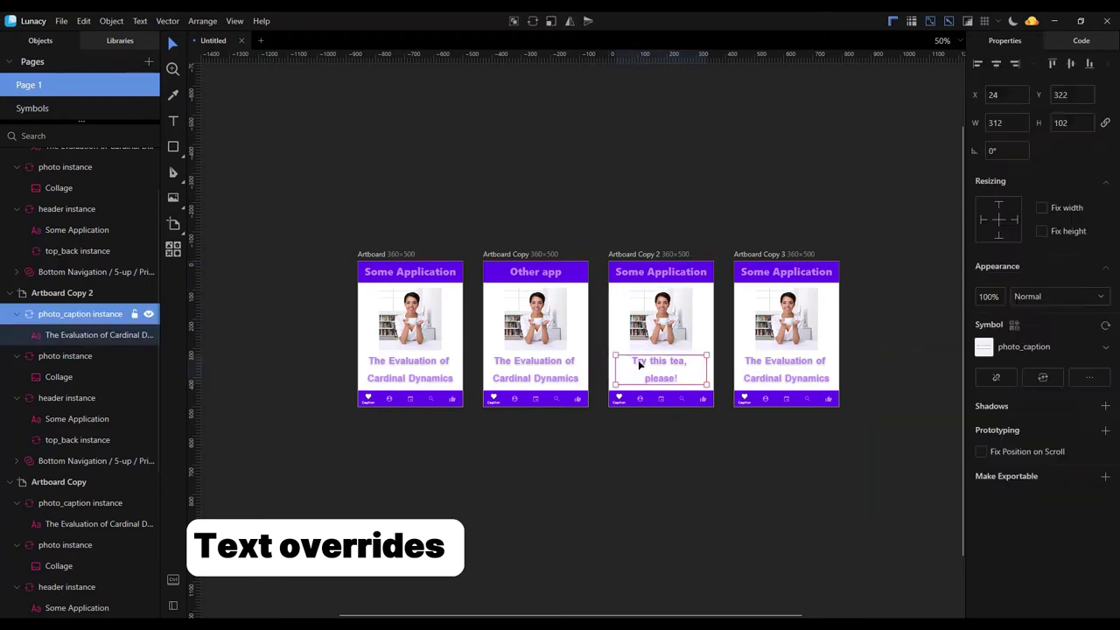
click(1105, 326)
double_click(669, 361)
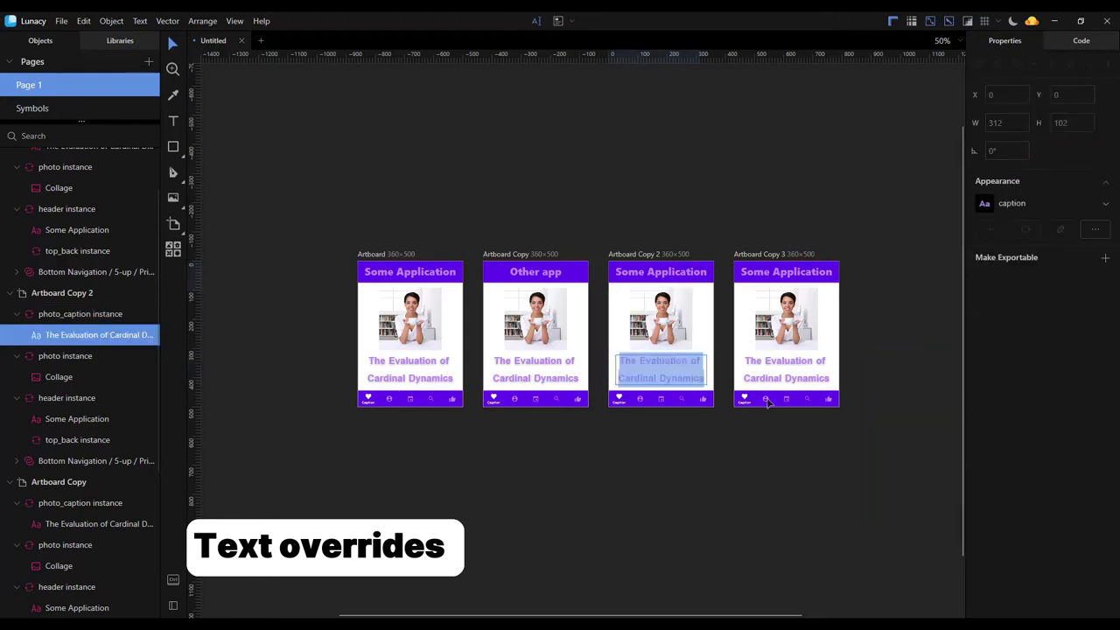
text(T)
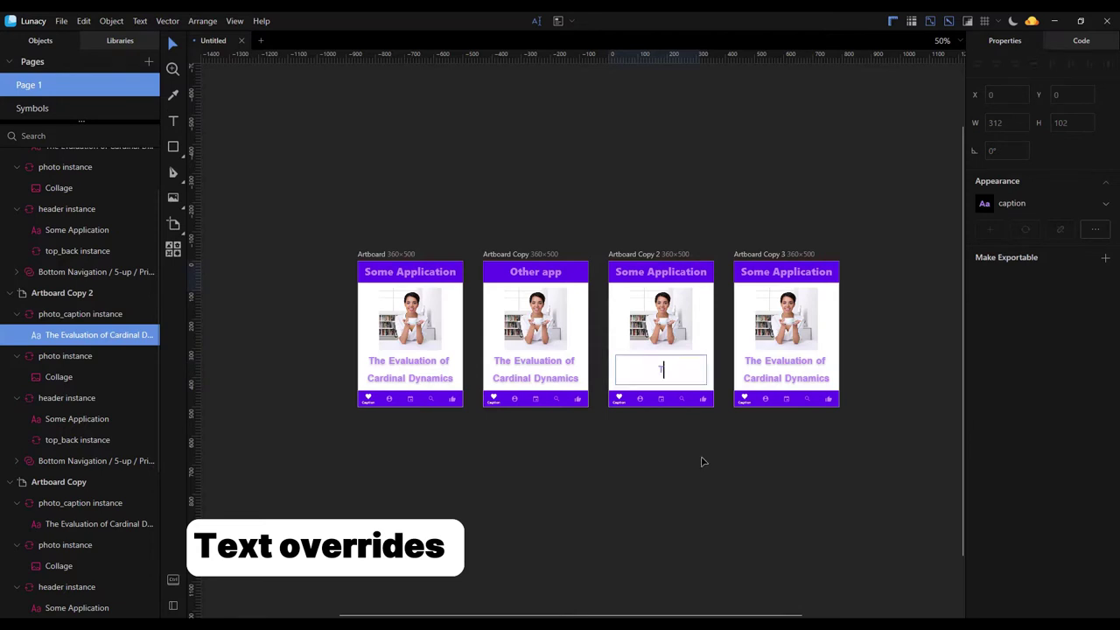
text(ry it!)
key(Escape)
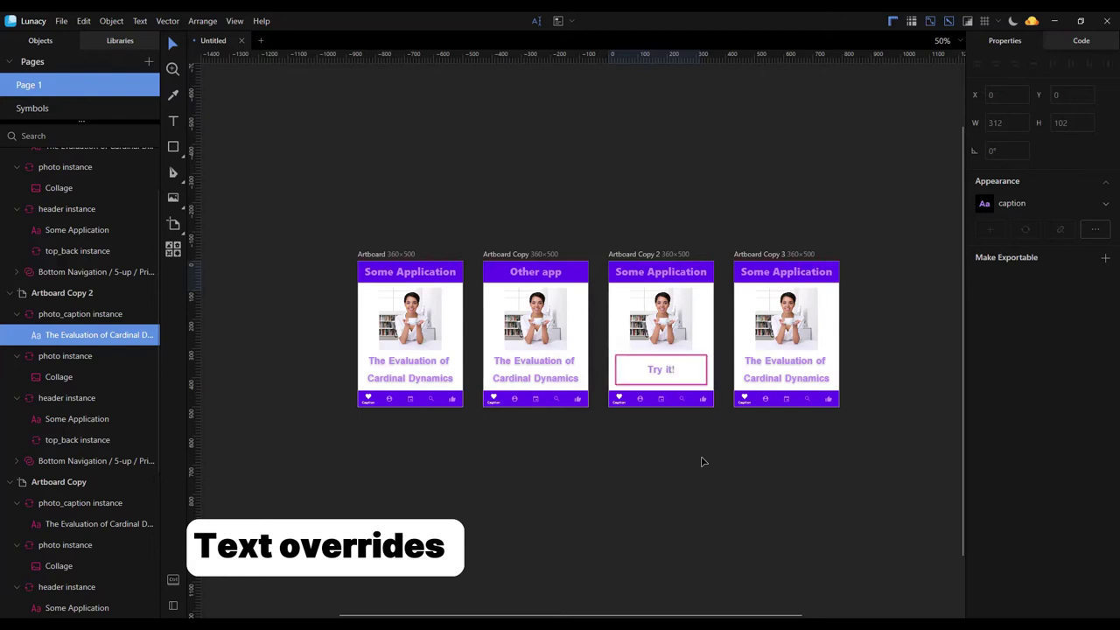
- Change the text in the header master symbol to "New application" and return to the artboards
click(776, 276)
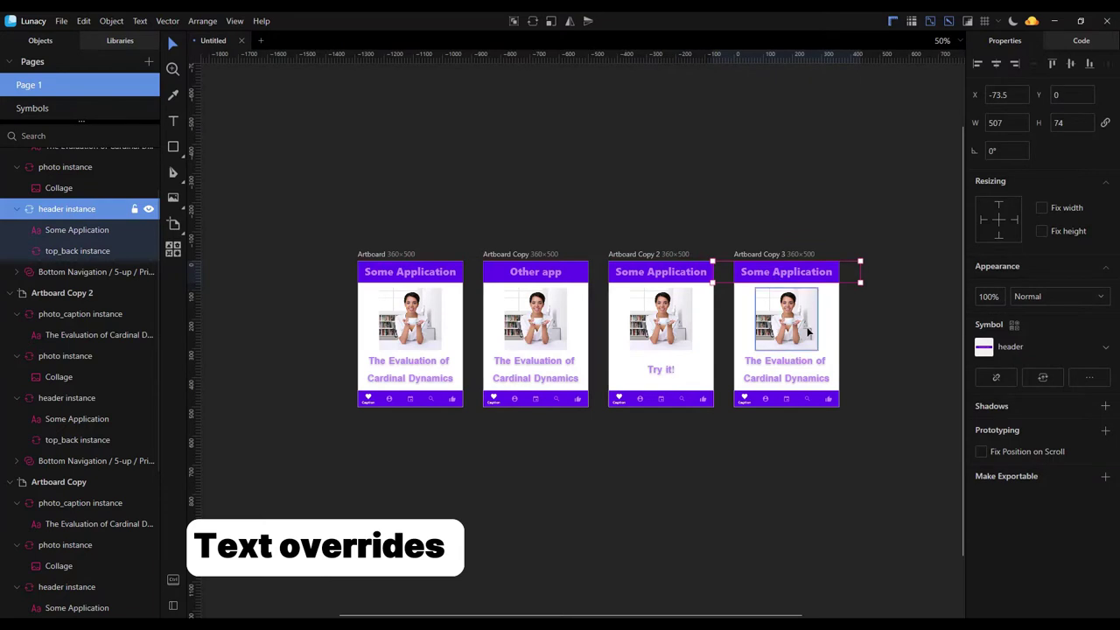
double_click(869, 286)
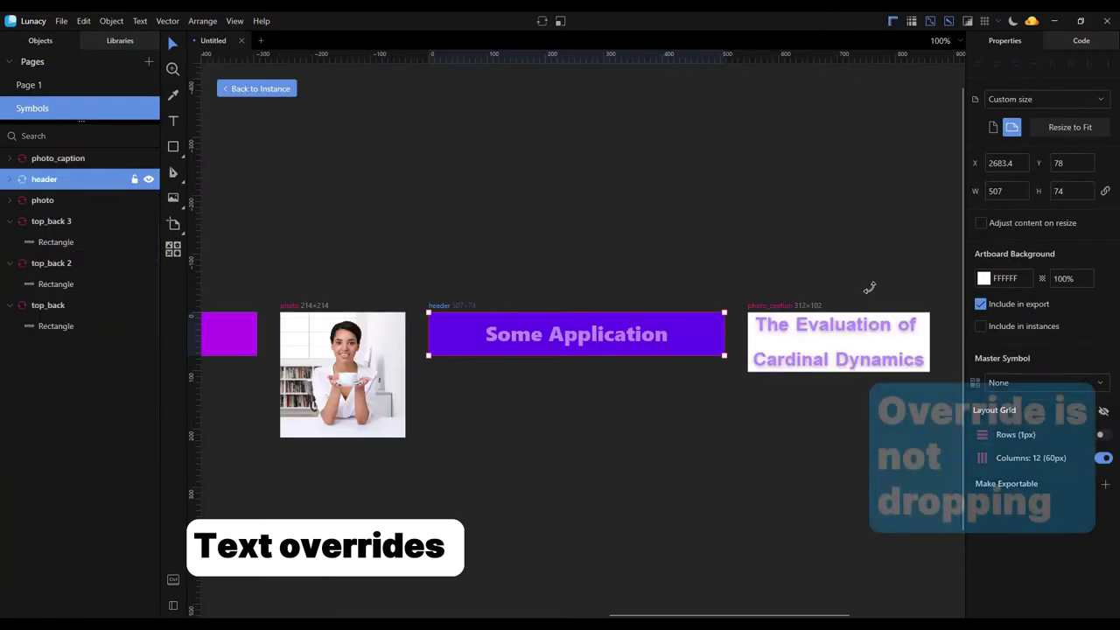
click(643, 341)
double_click(648, 339)
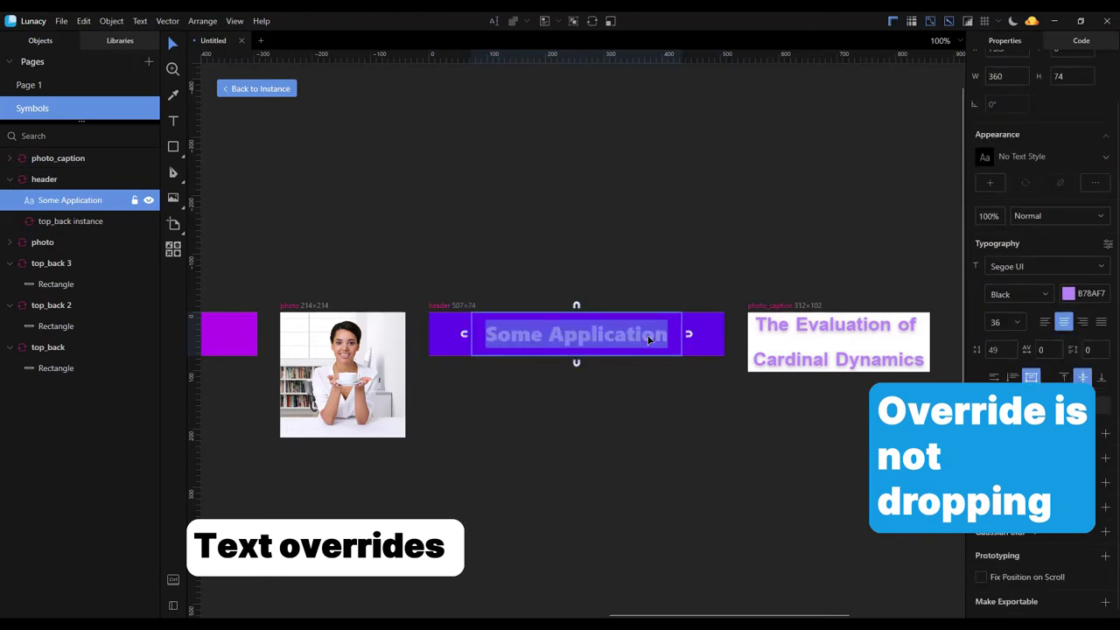
text(New )
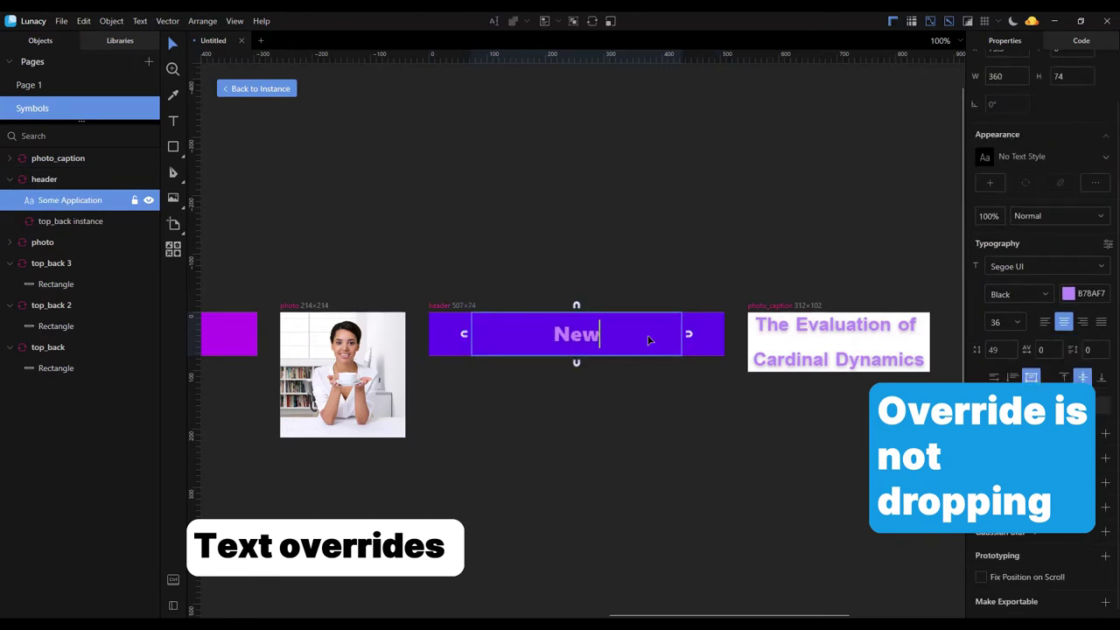
text(appli)
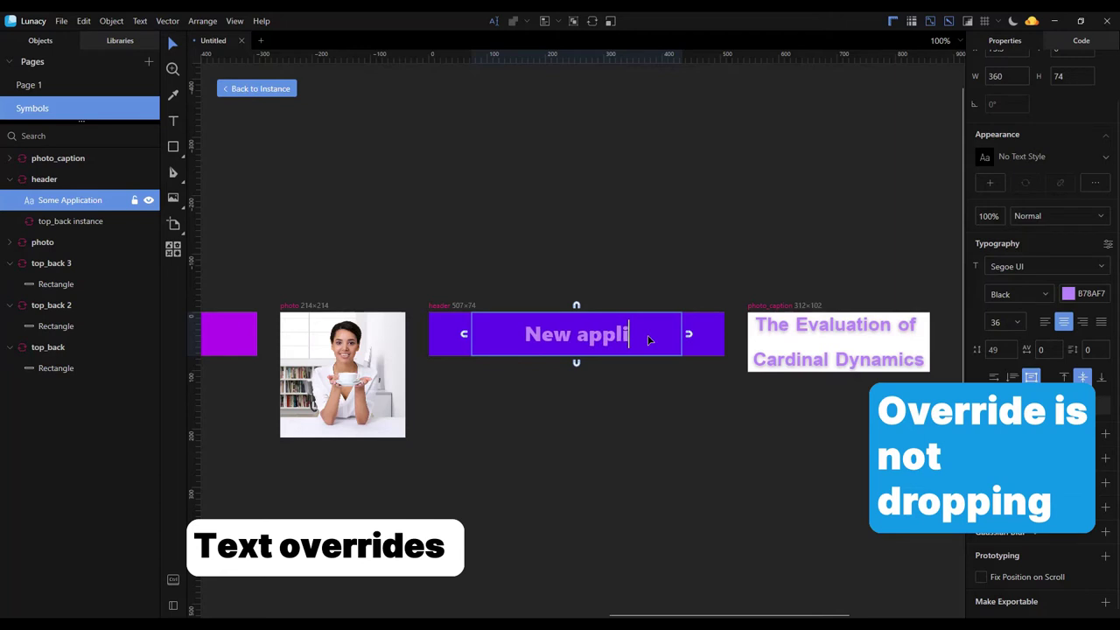
text(cation)
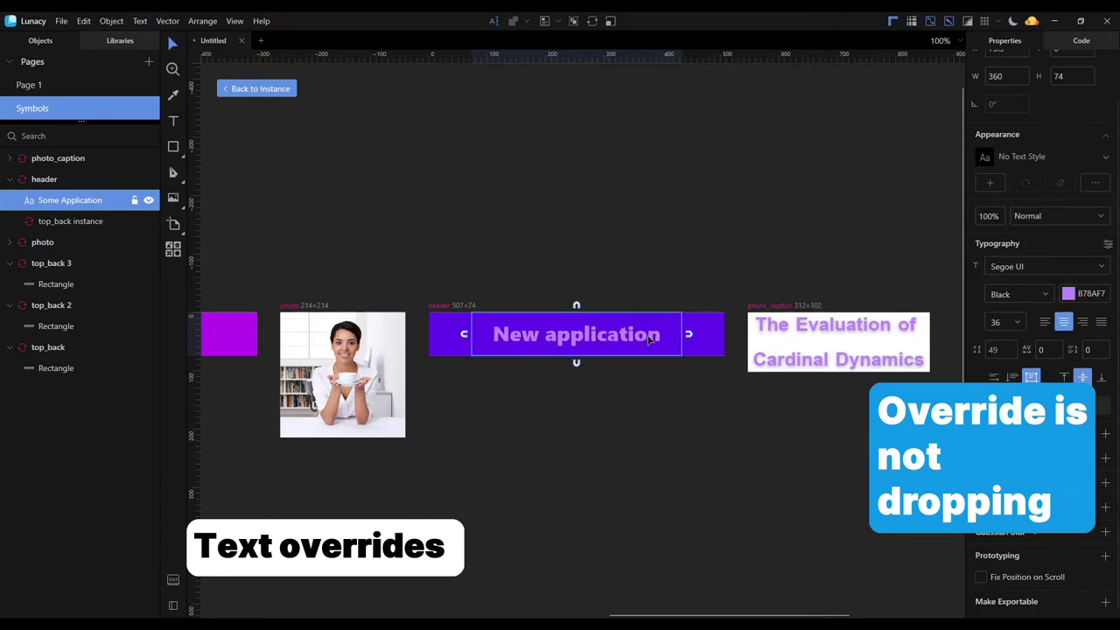
key(Escape)
click(278, 89)
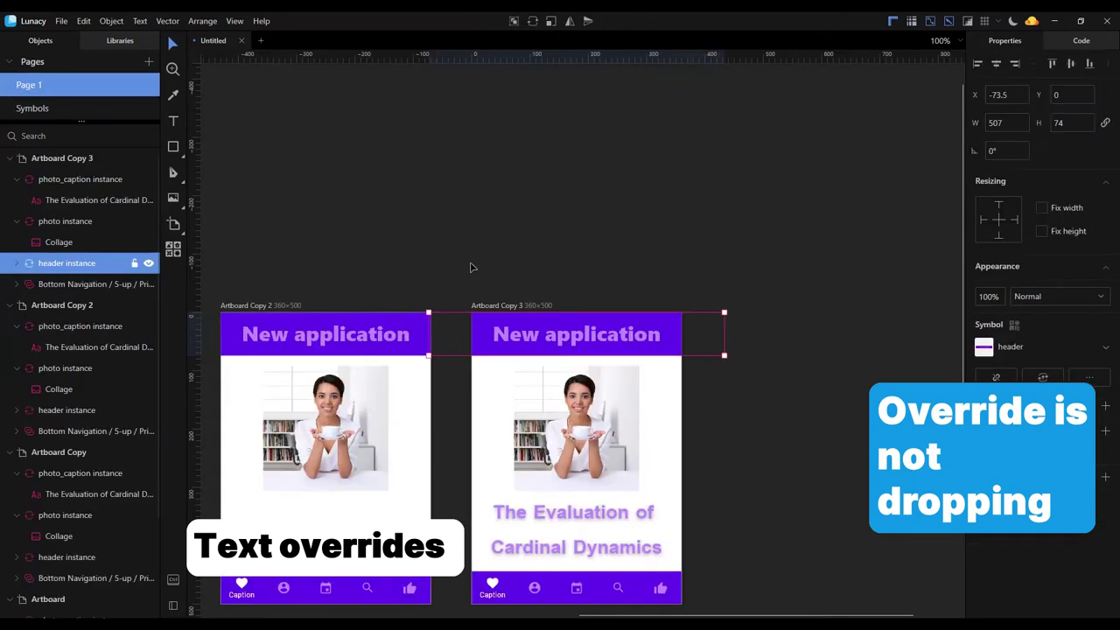
scroll(470, 267, down, 5)
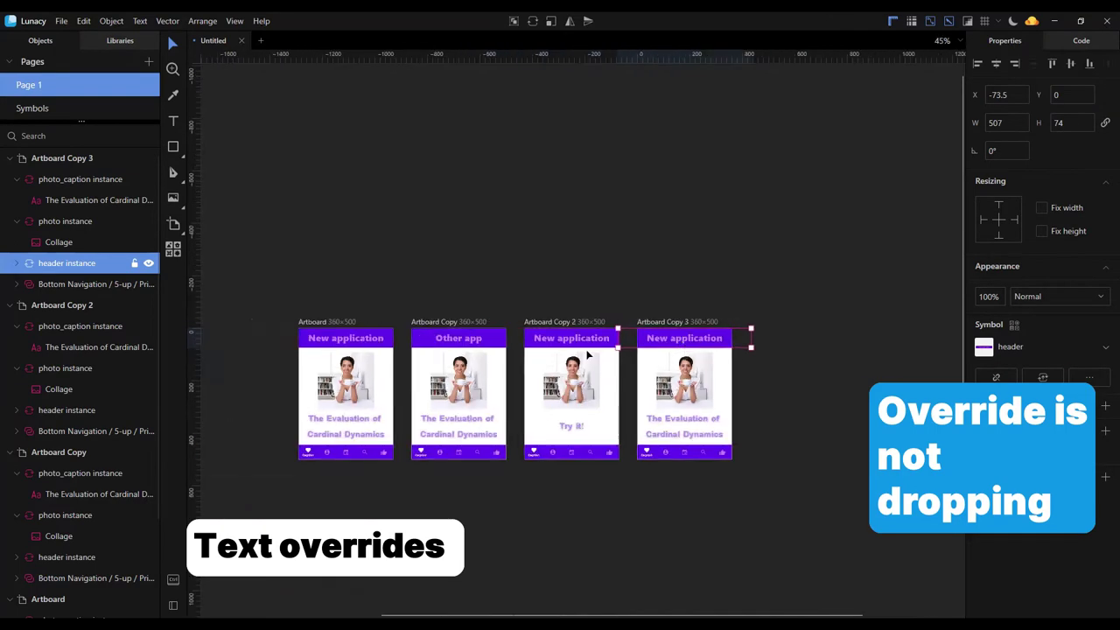
scroll(588, 355, up, 5)
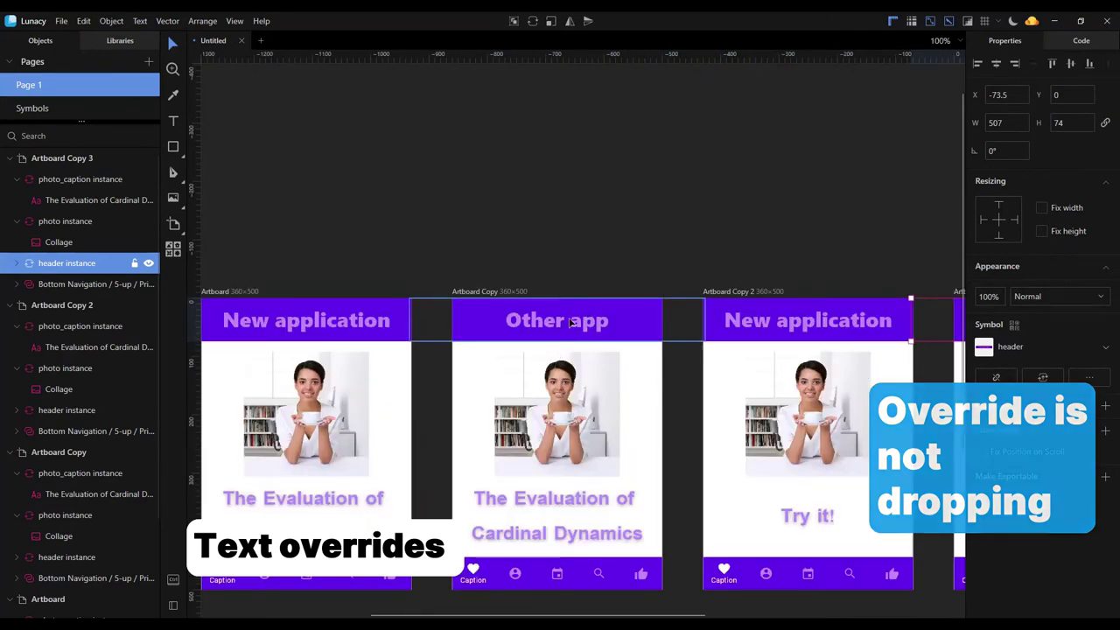
scroll(570, 323, down, 2)
scroll(658, 366, right, 2)
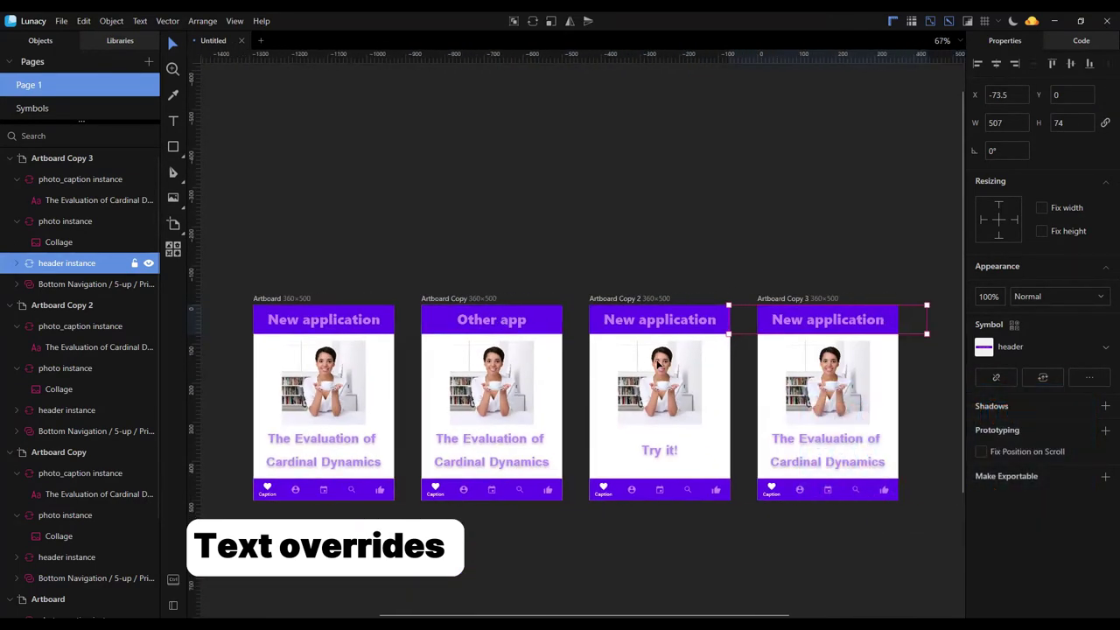
click(835, 236)
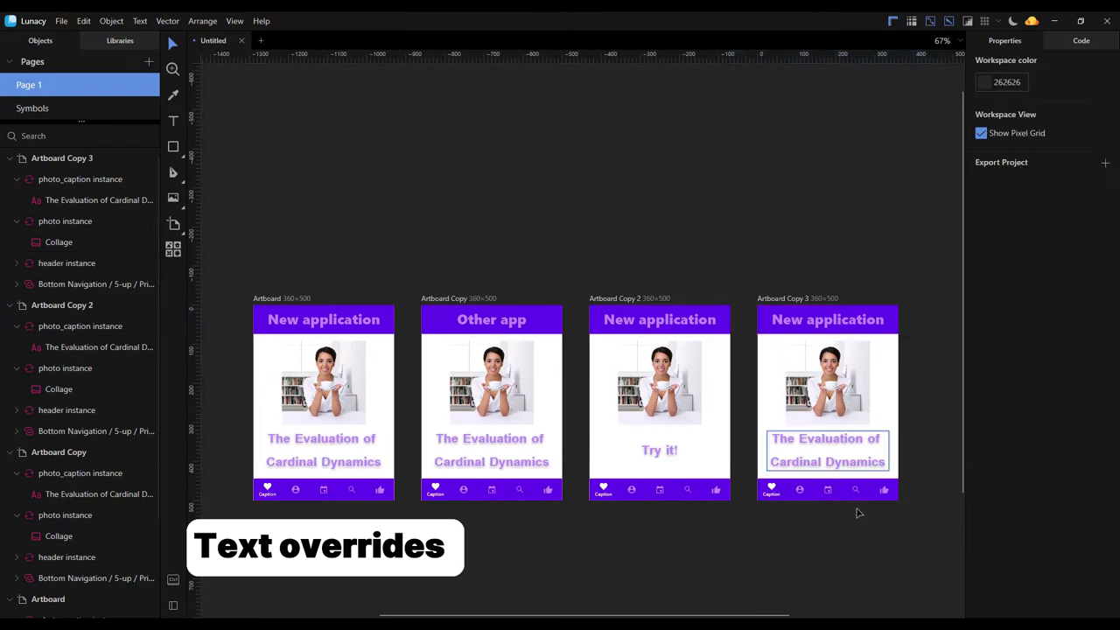
- Override the nested caption under the heart icon in Artboard Copy 3's bottom navigation with "Heart"
scroll(772, 502, up, 5)
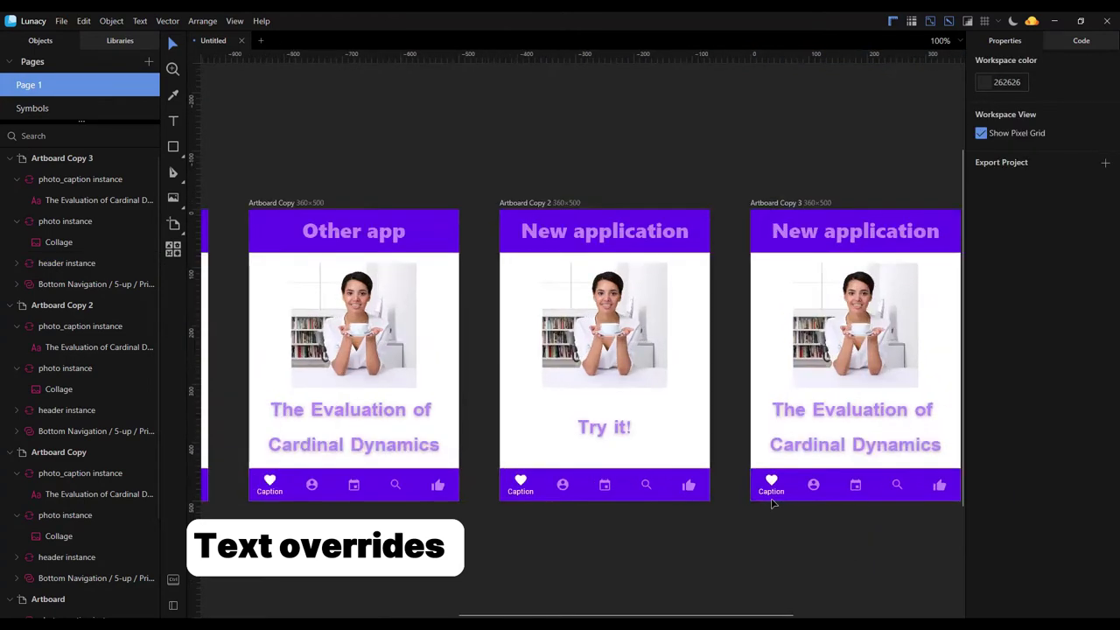
click(783, 484)
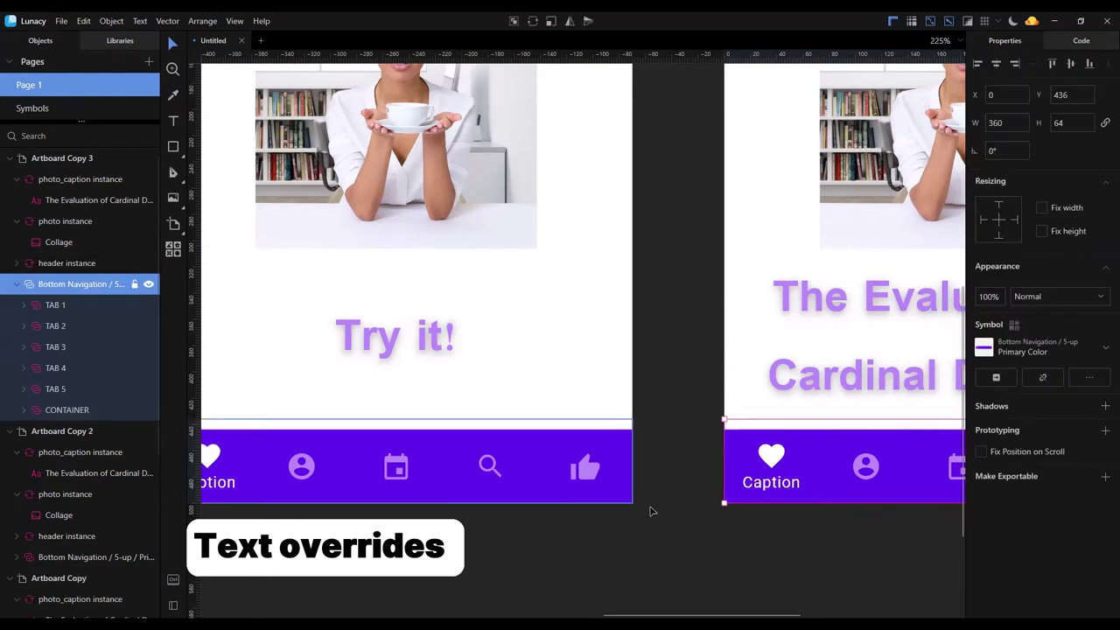
double_click(786, 488)
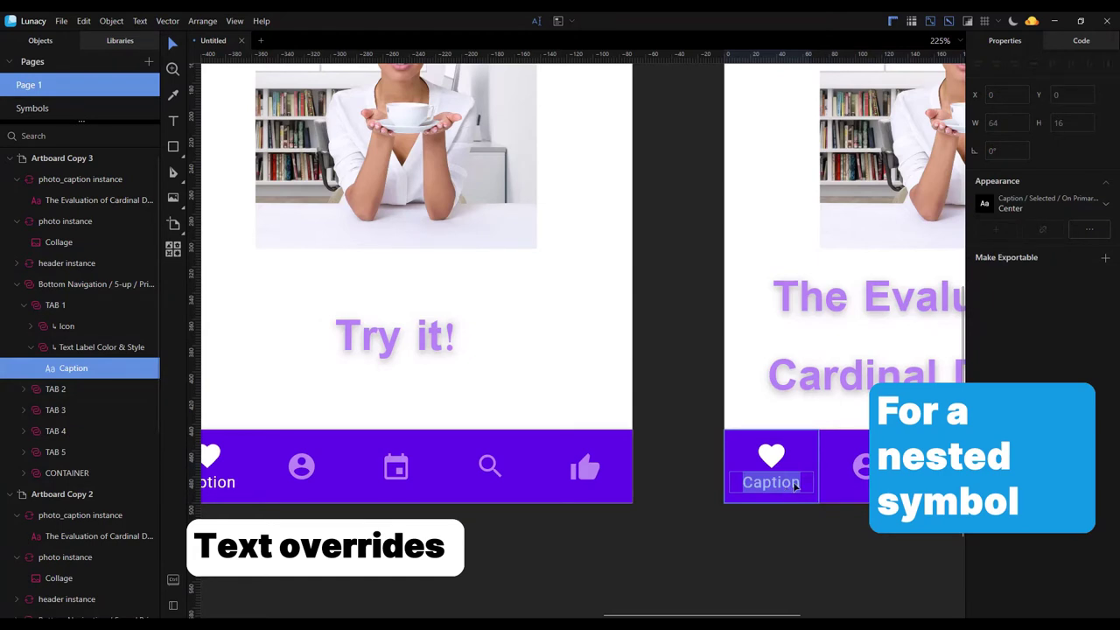
text(He)
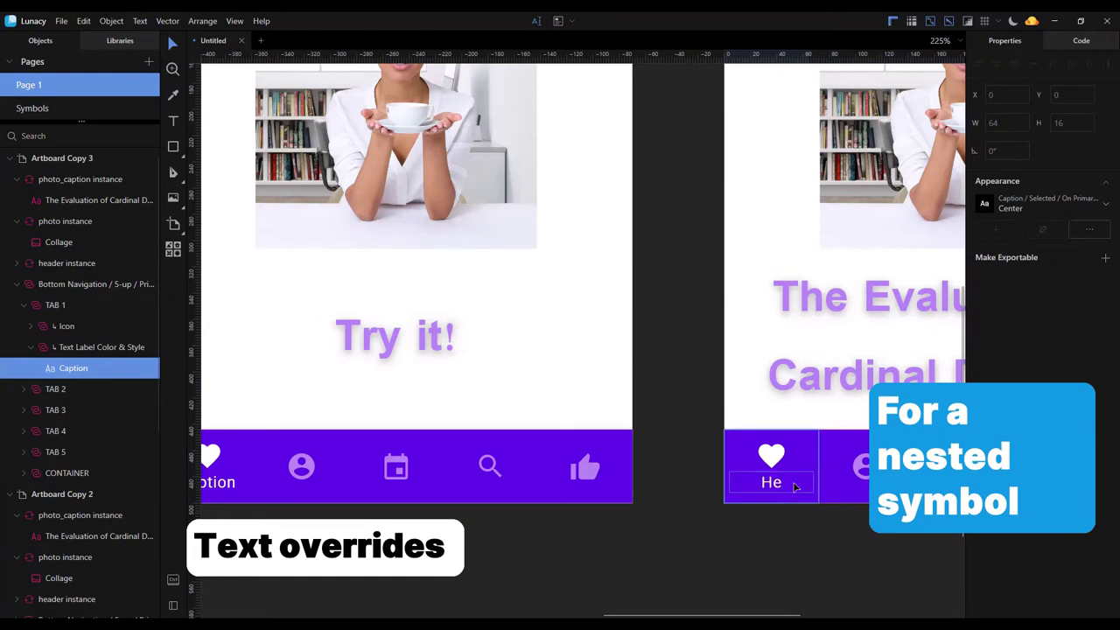
text(art)
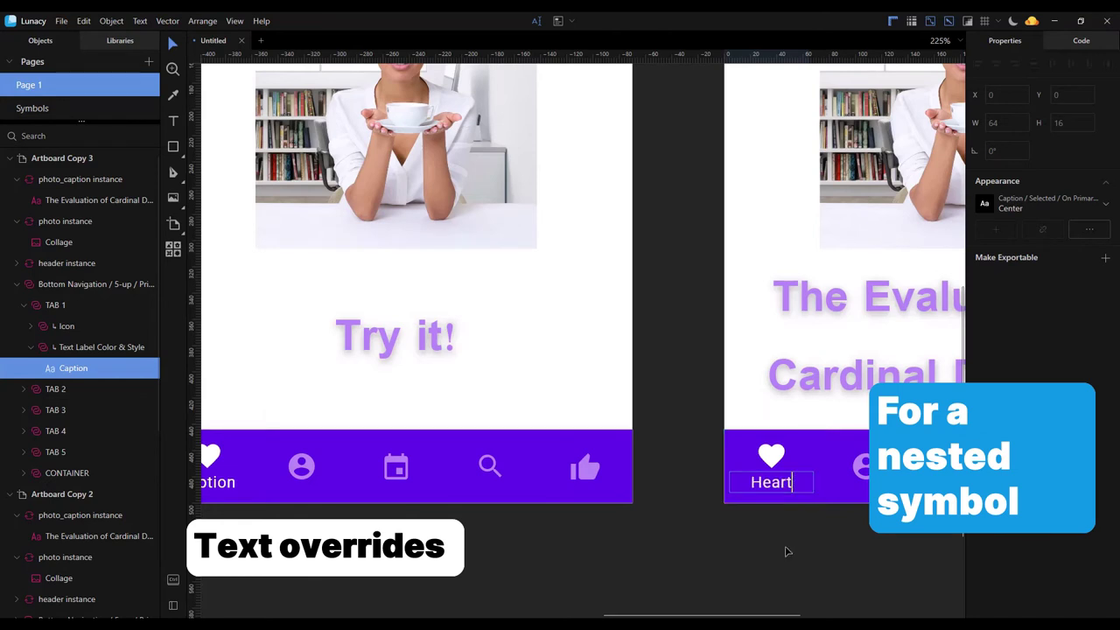
click(795, 542)
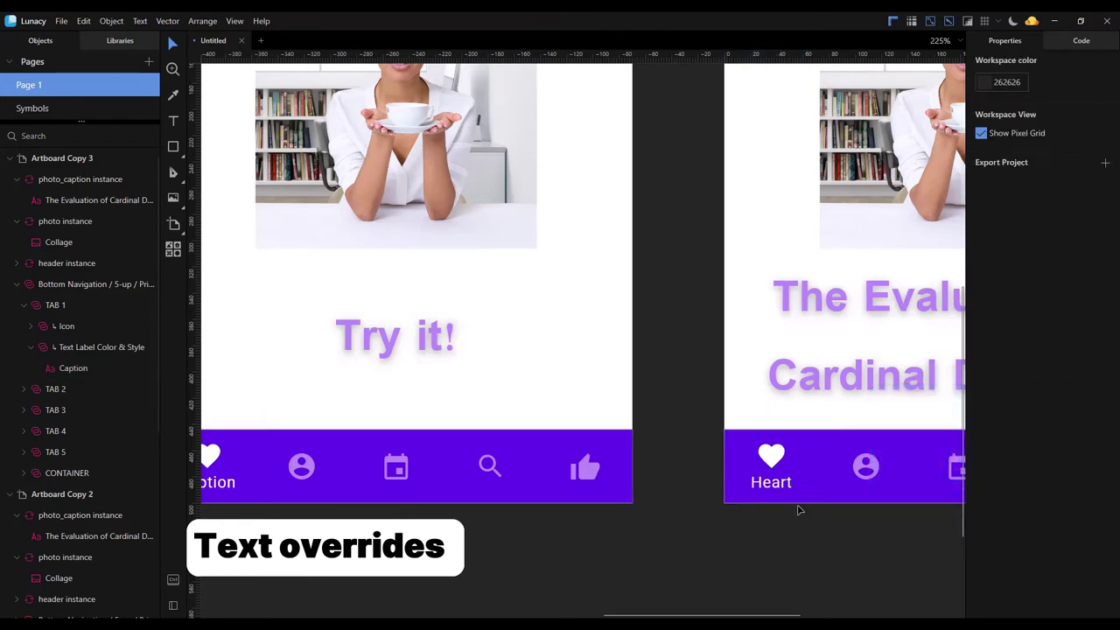
- Swap the nested top_back symbol in the first artboard's header instance for top_back 3
scroll(793, 490, down, 3)
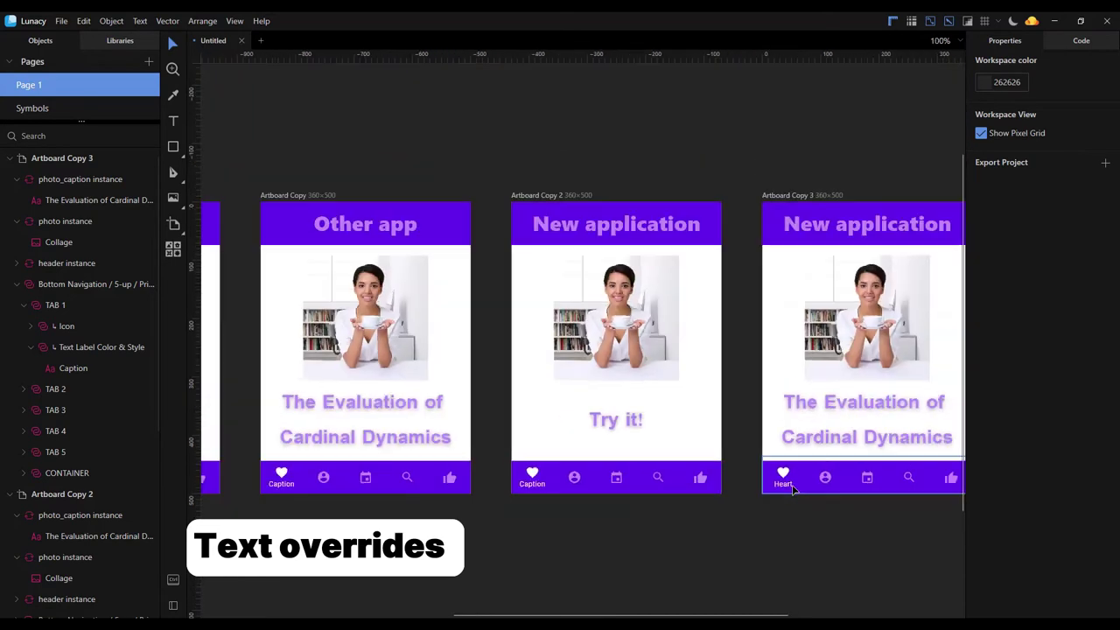
scroll(792, 490, down, 1)
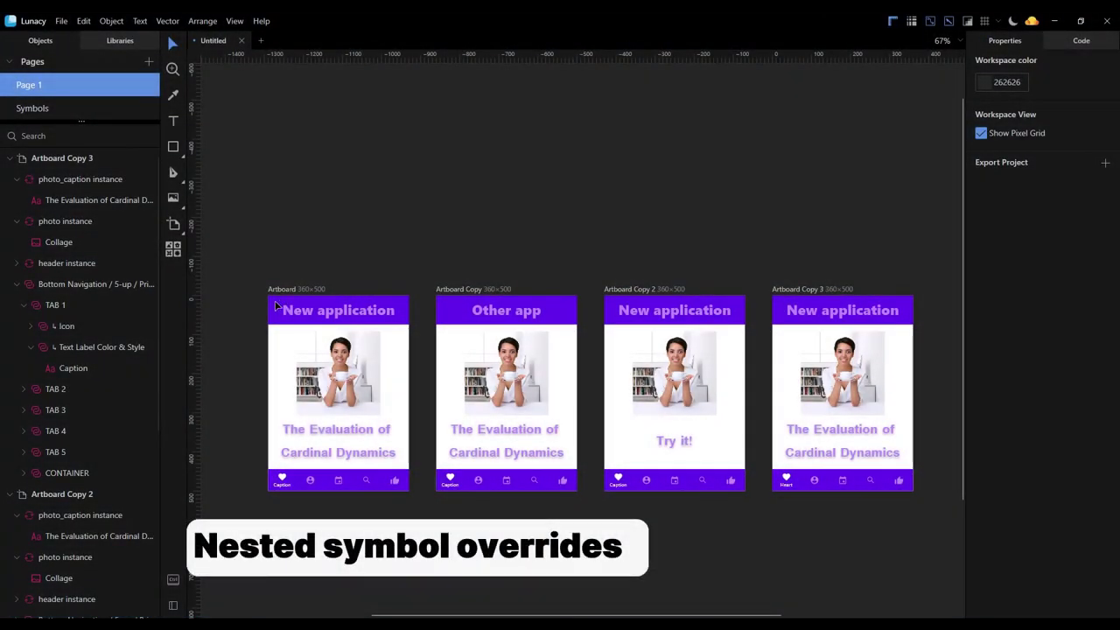
click(274, 305)
click(17, 608)
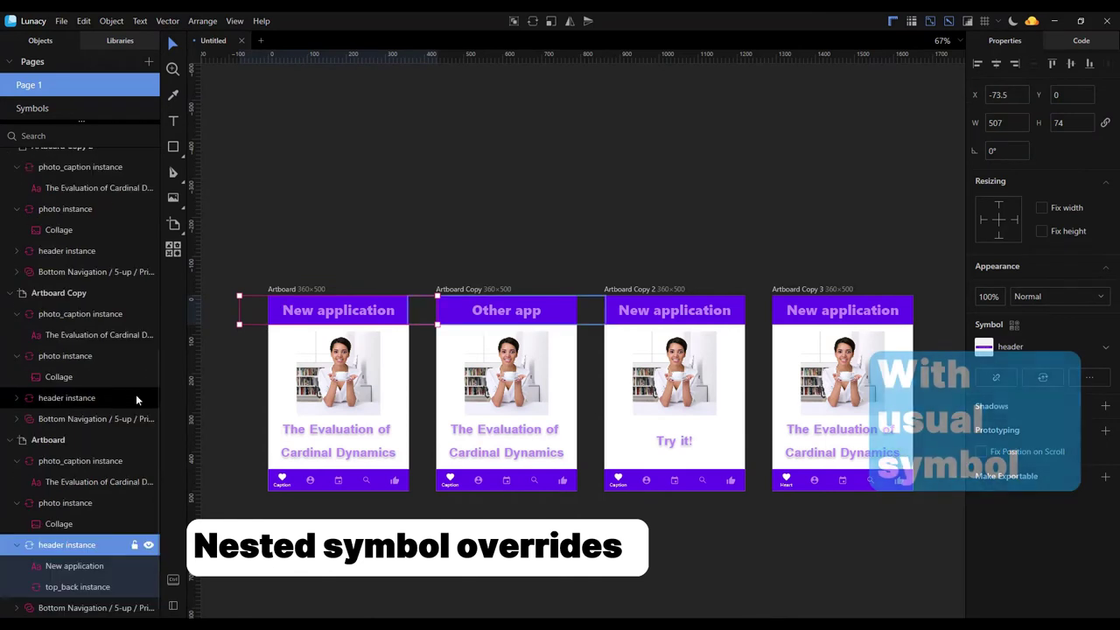
click(80, 587)
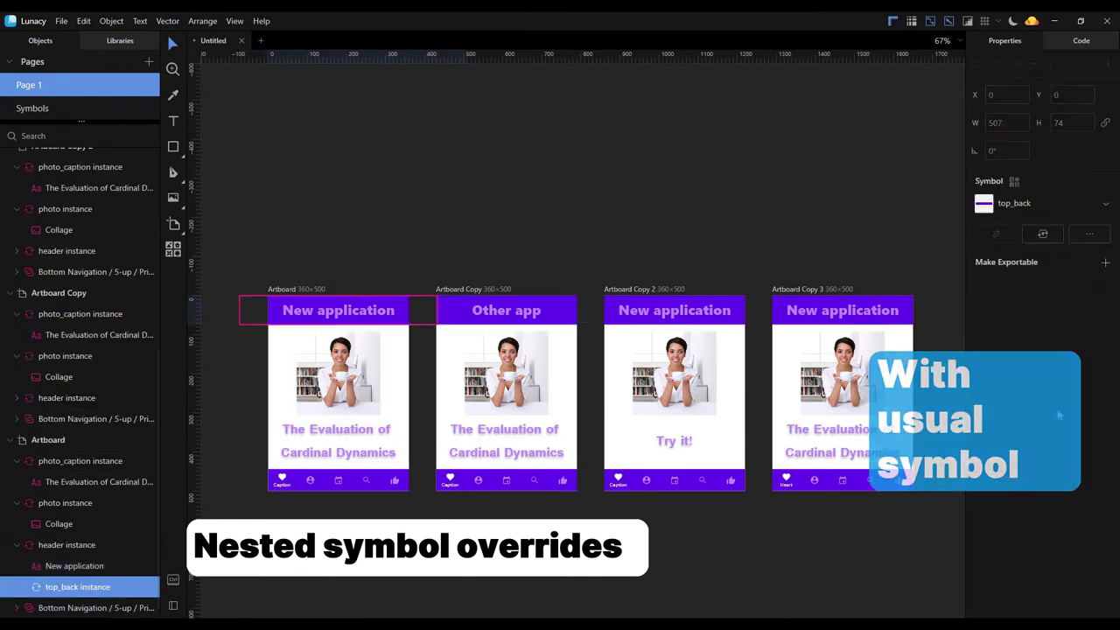
click(1050, 203)
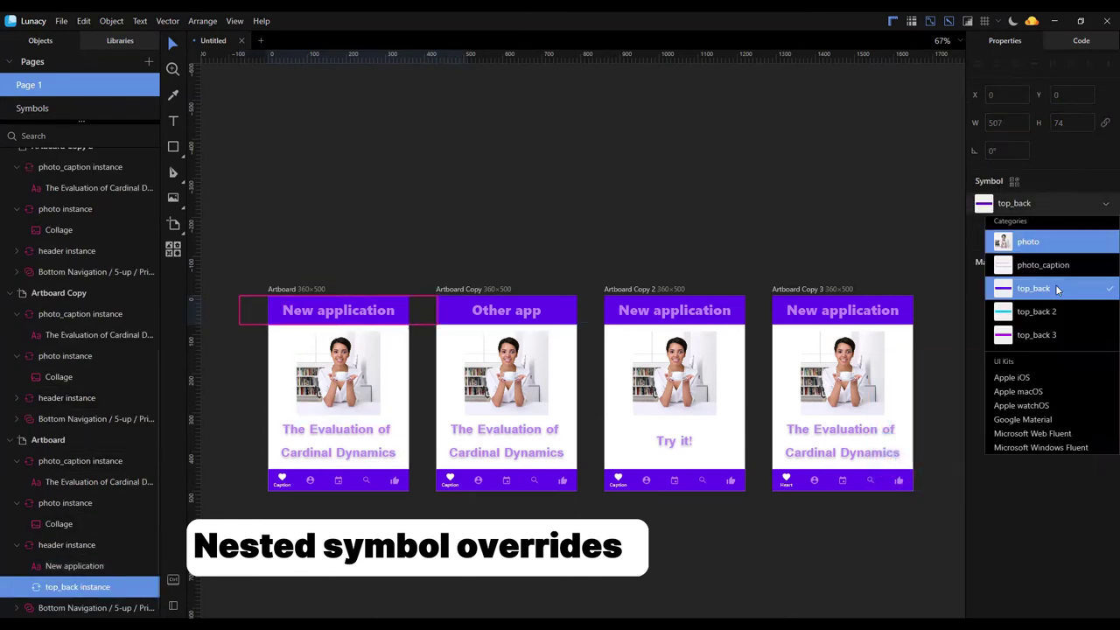
click(1055, 334)
click(761, 188)
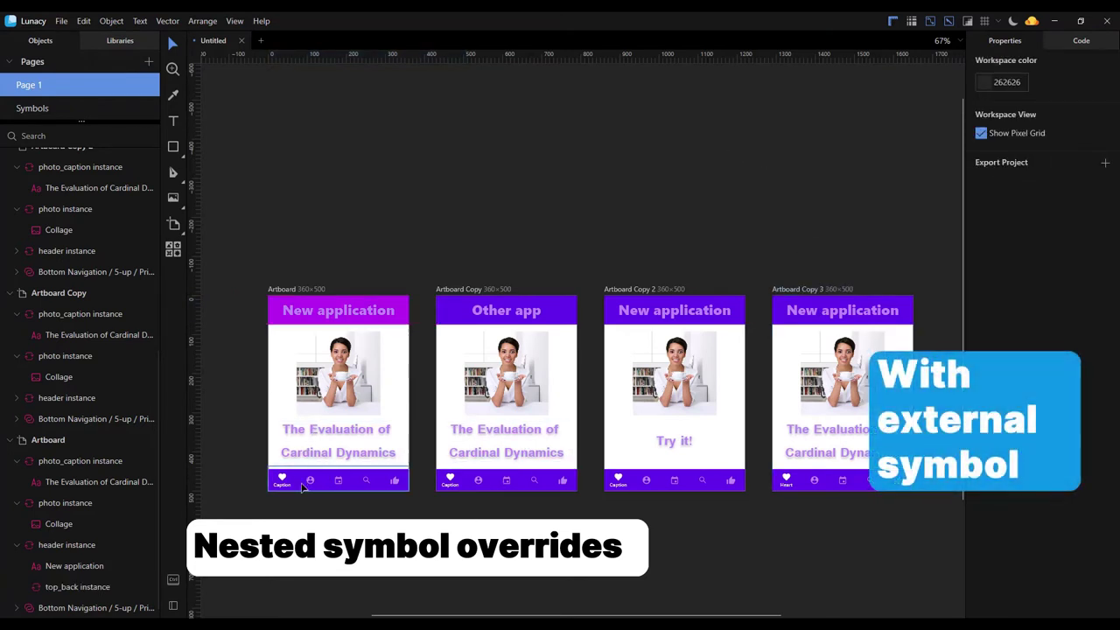
- Swap the nested heart icon in Artboard Copy's bottom navigation for the Two-toned Favorite icon
click(452, 485)
double_click(450, 484)
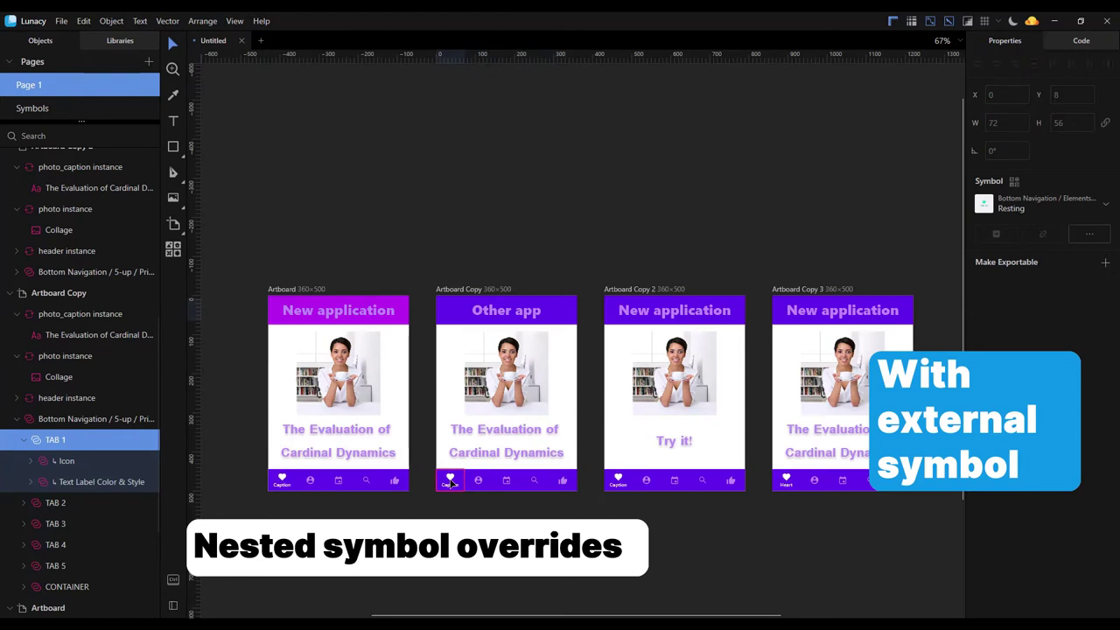
double_click(450, 481)
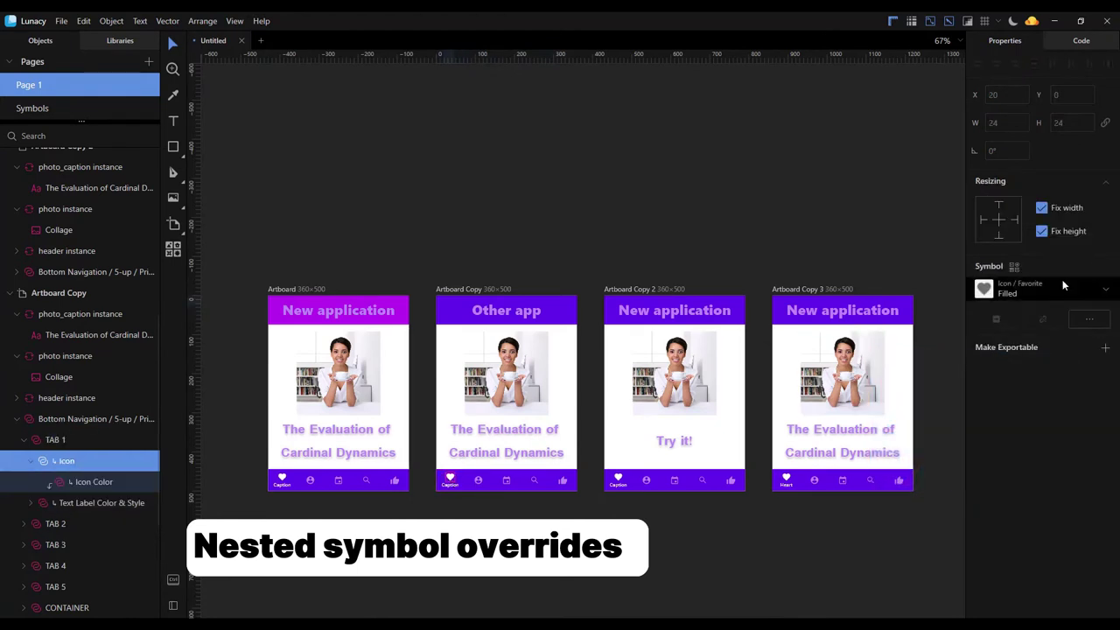
click(1041, 288)
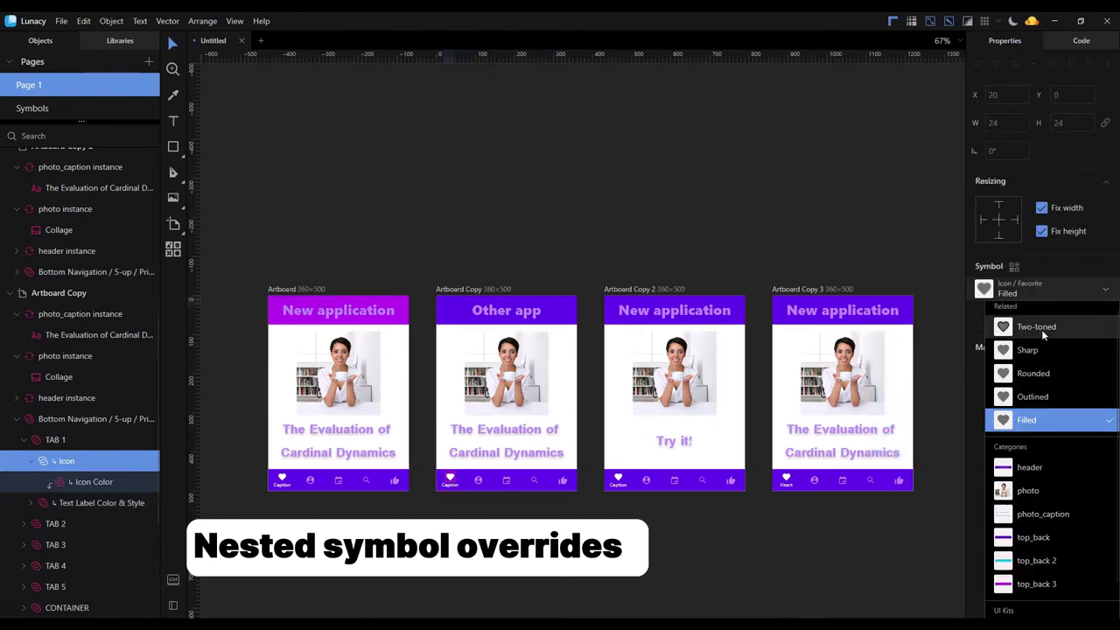
click(1041, 327)
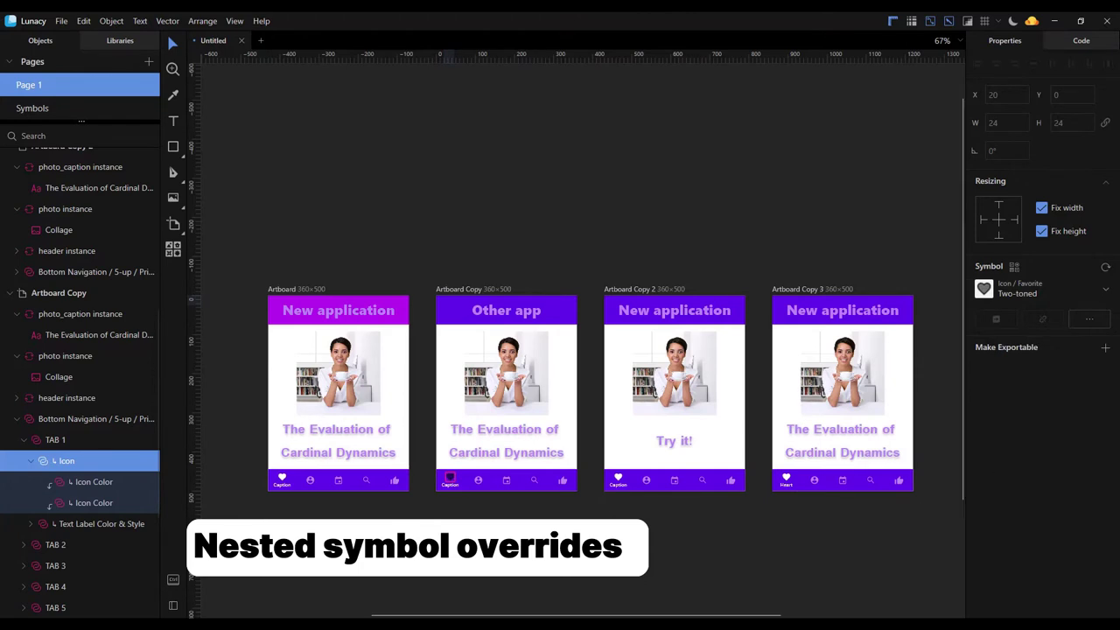
key(Escape)
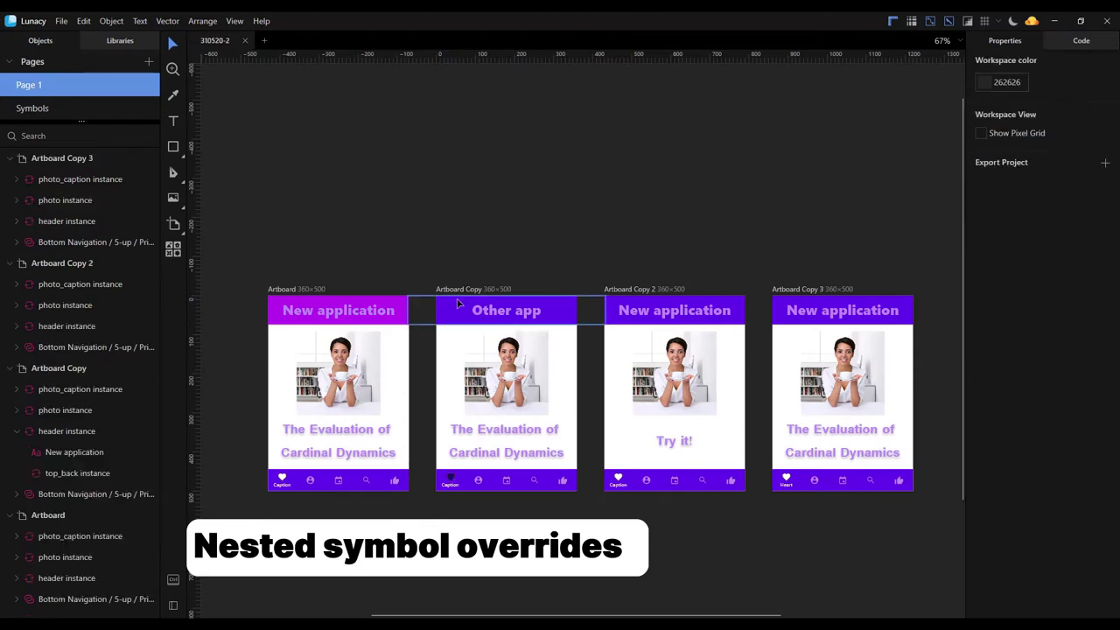
- Swap the nested top_back symbol in Artboard Copy's header for the Google Material System Bar Primary symbol
click(466, 318)
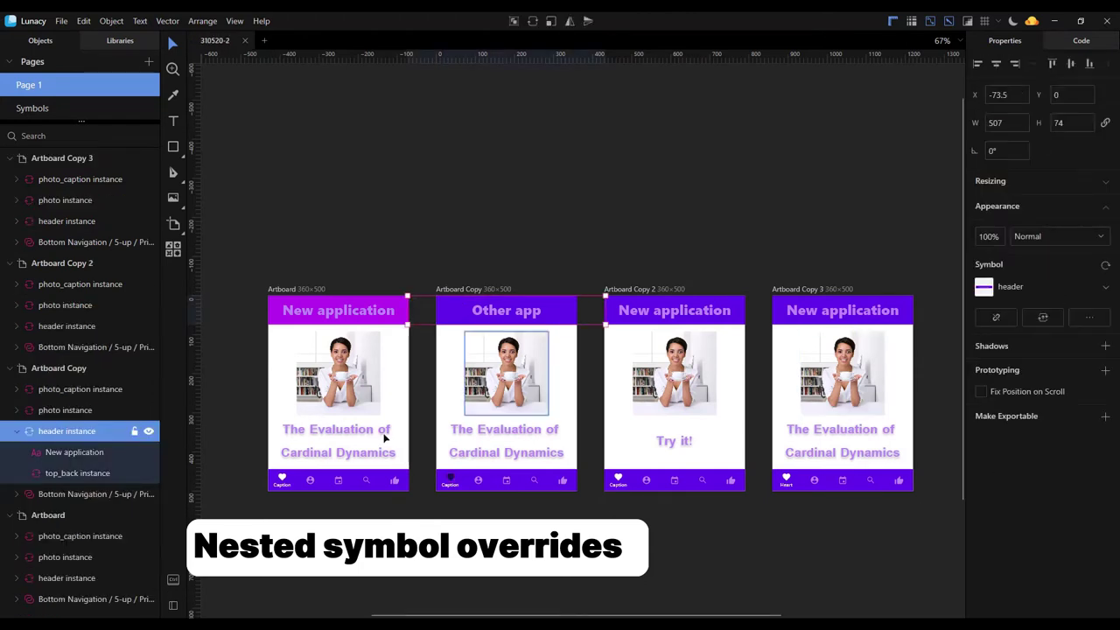
click(70, 472)
click(1015, 203)
mouse_move(1030, 379)
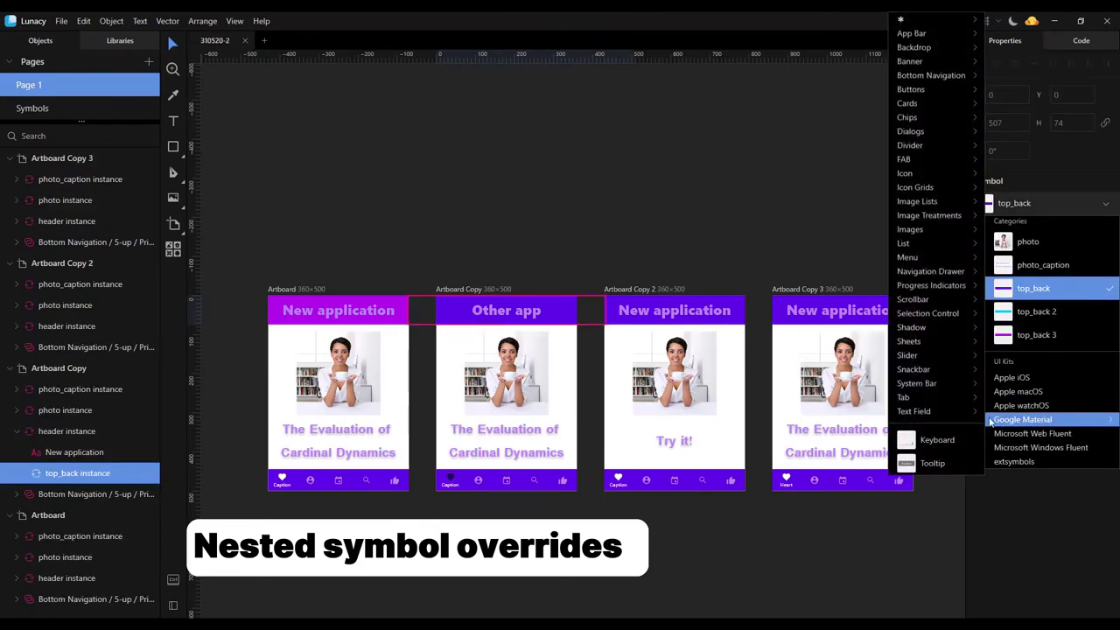
mouse_move(927, 382)
click(854, 413)
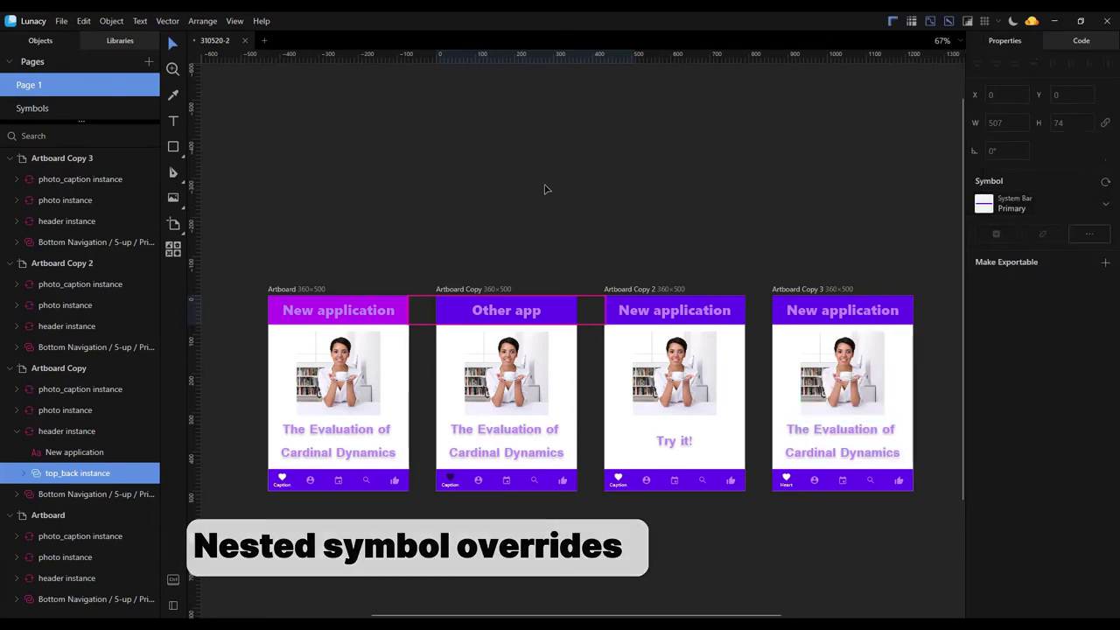
click(549, 276)
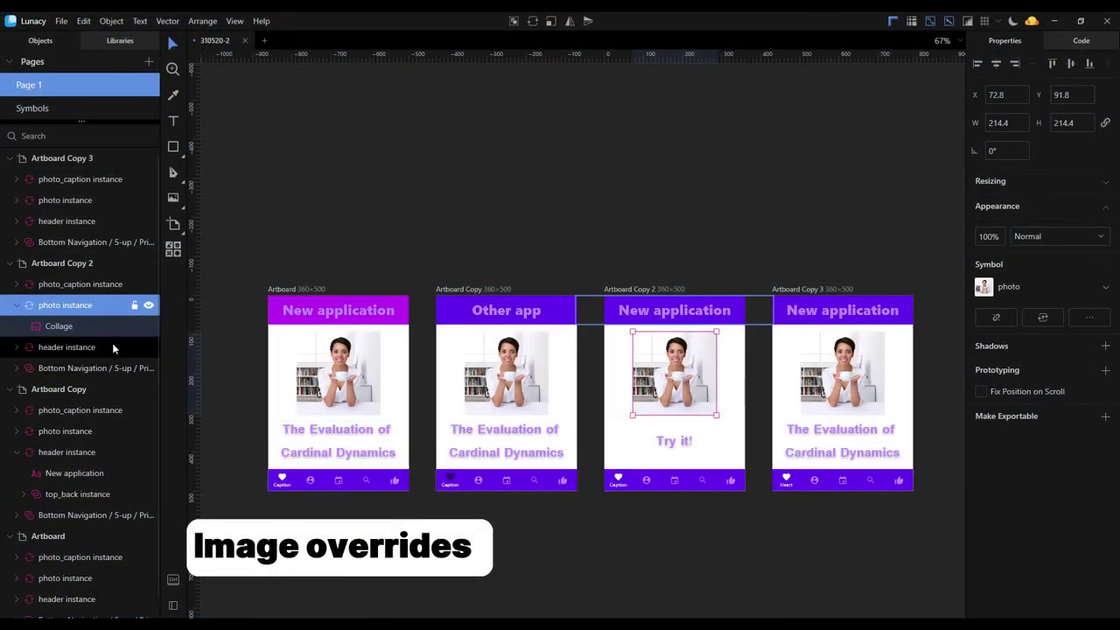
- Override the Collage image in Artboard Copy 2's photo instance with Avatar4.jpg
click(74, 328)
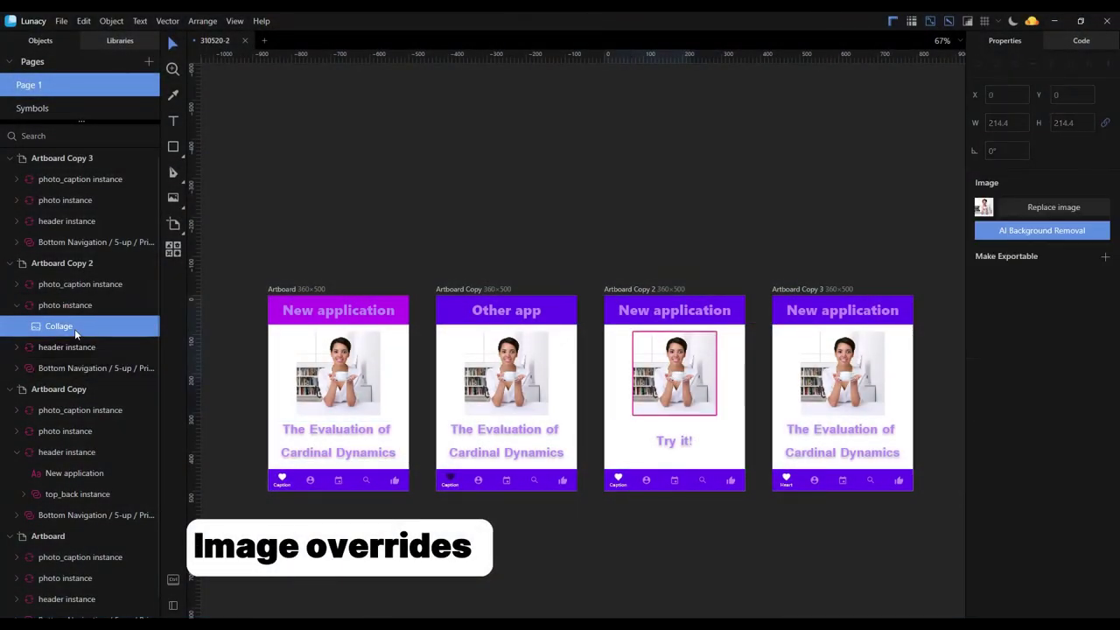
click(1050, 207)
double_click(138, 187)
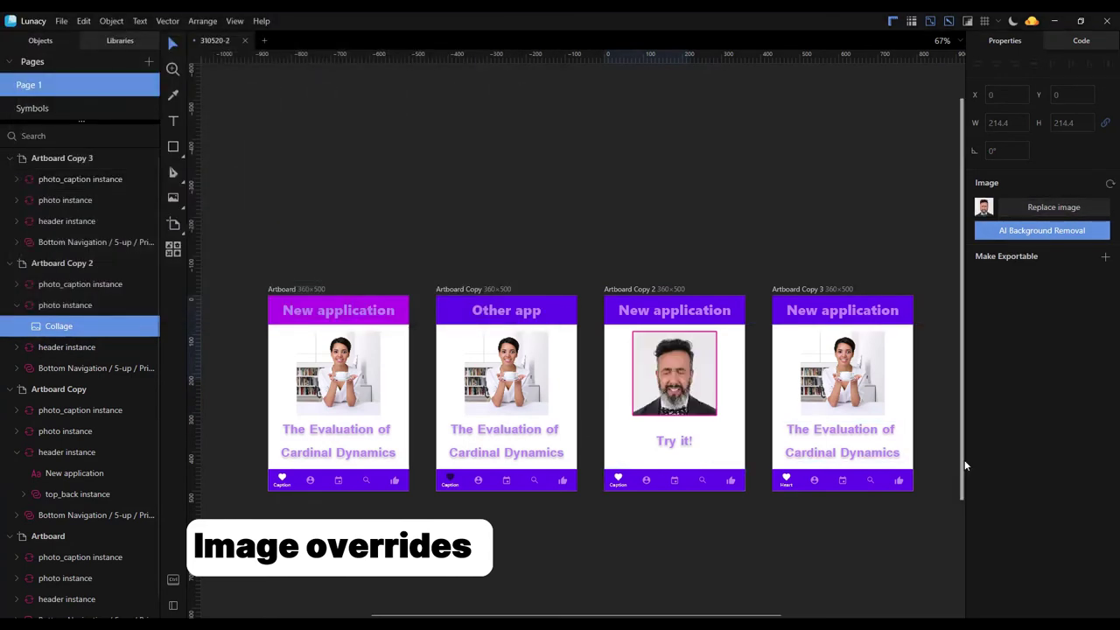
- Reset the Collage image override in Artboard Copy 2 and replace the image with Avatar4.jpg again
click(1109, 187)
click(1054, 208)
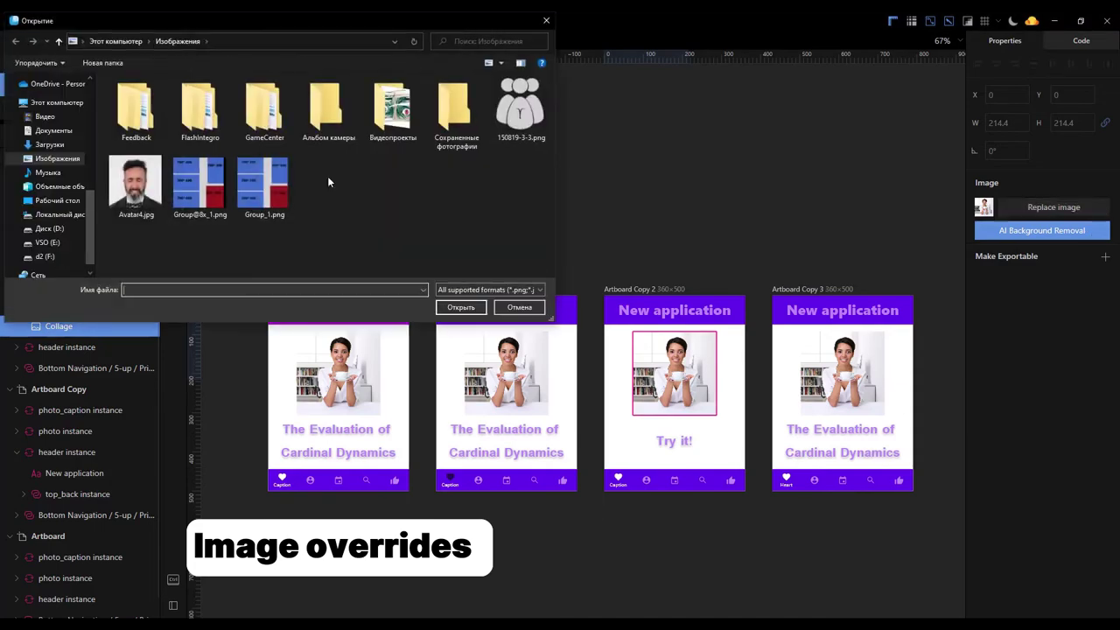
double_click(131, 190)
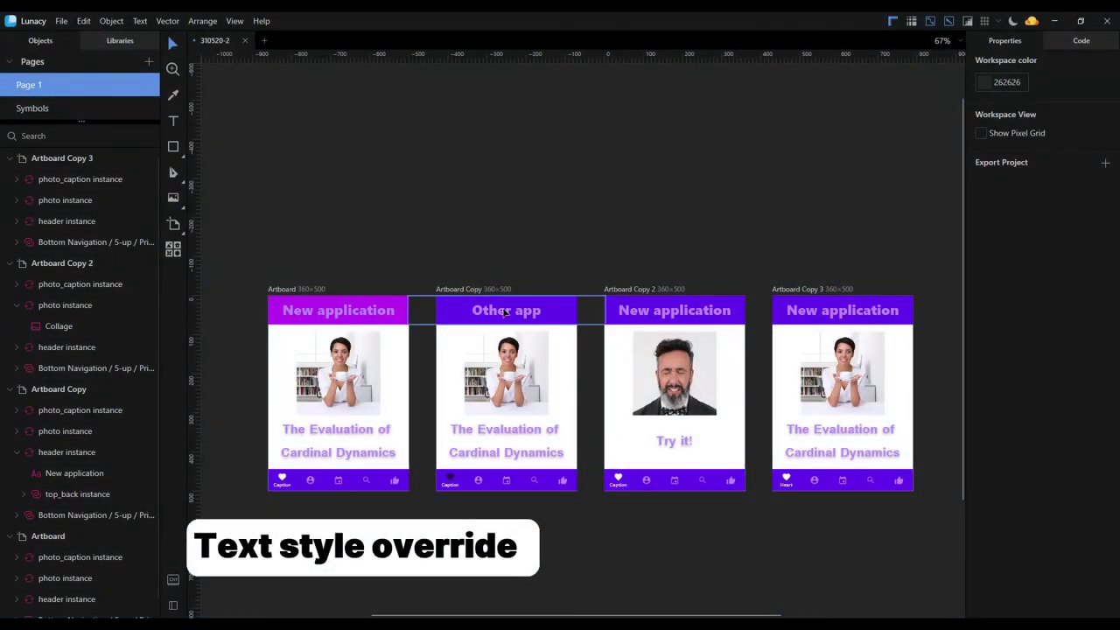
- Override the text style of Artboard Copy's photo caption with the Google Material style H6 / Secondary / Center
click(510, 443)
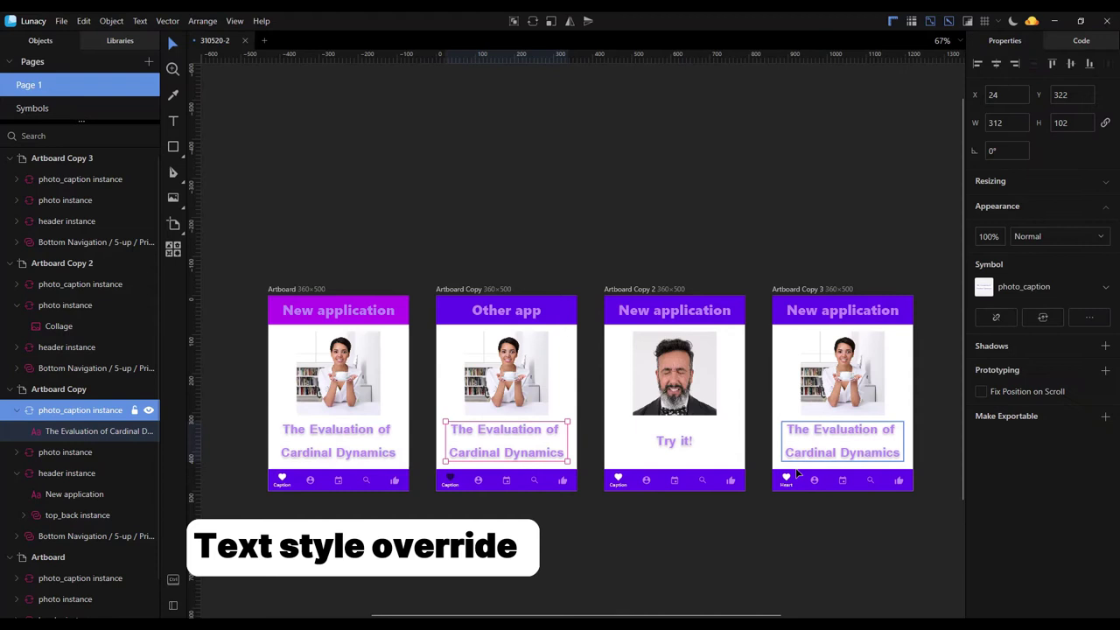
double_click(546, 432)
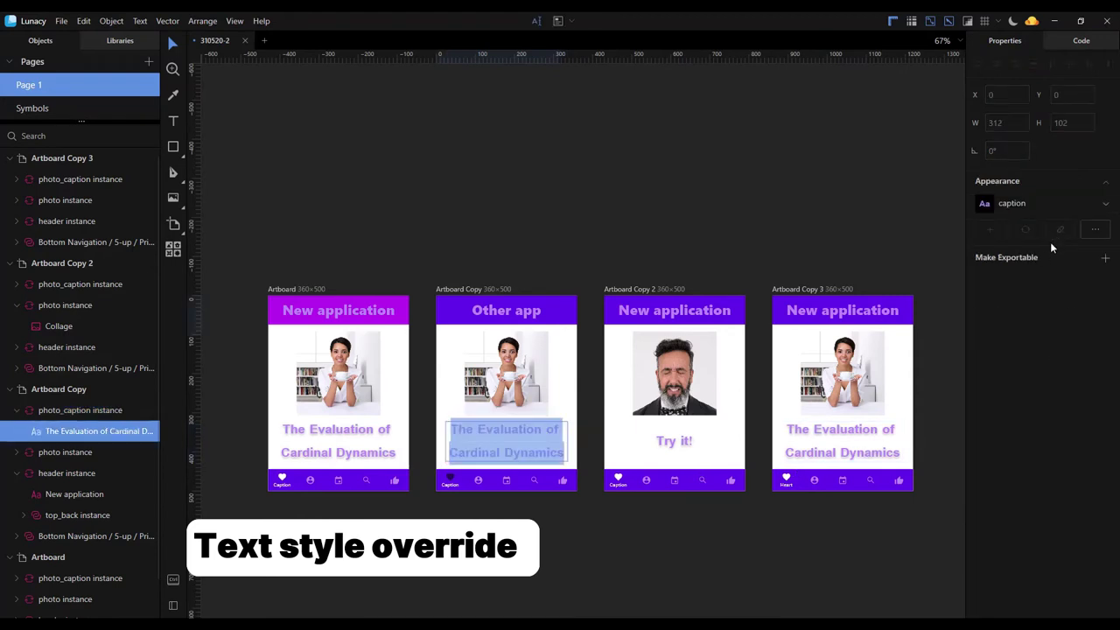
click(1050, 203)
mouse_move(1028, 332)
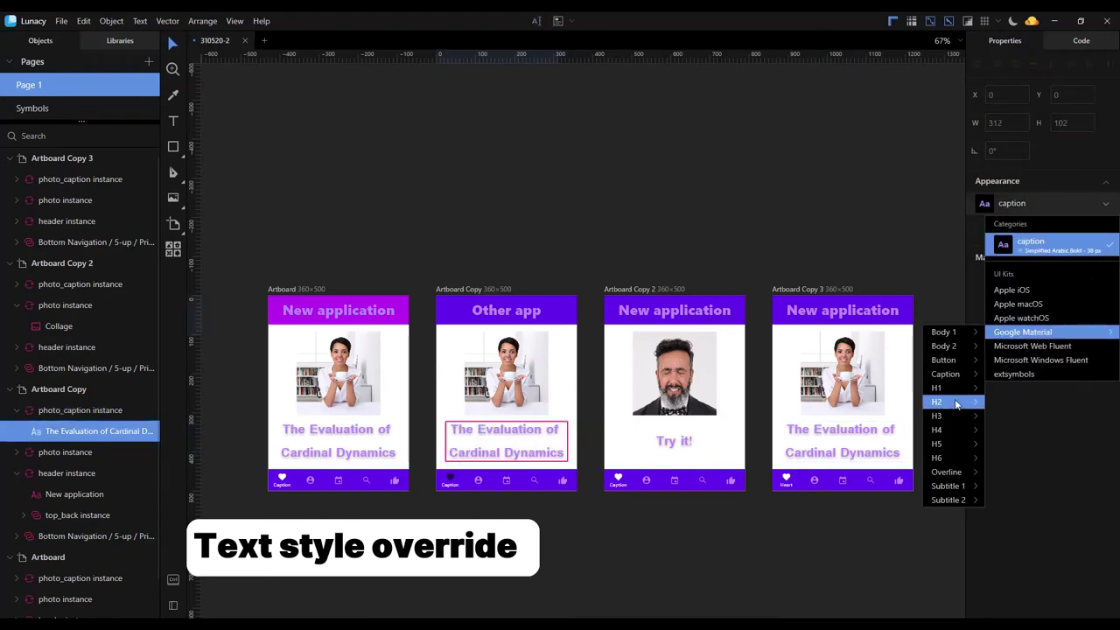
mouse_move(936, 458)
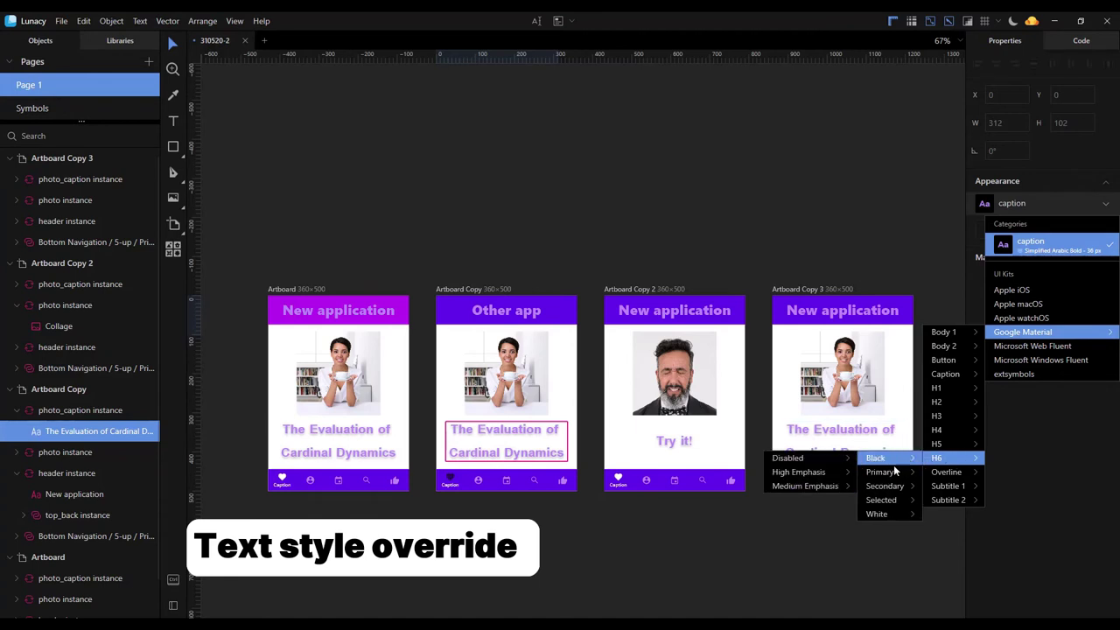
mouse_move(886, 483)
click(779, 490)
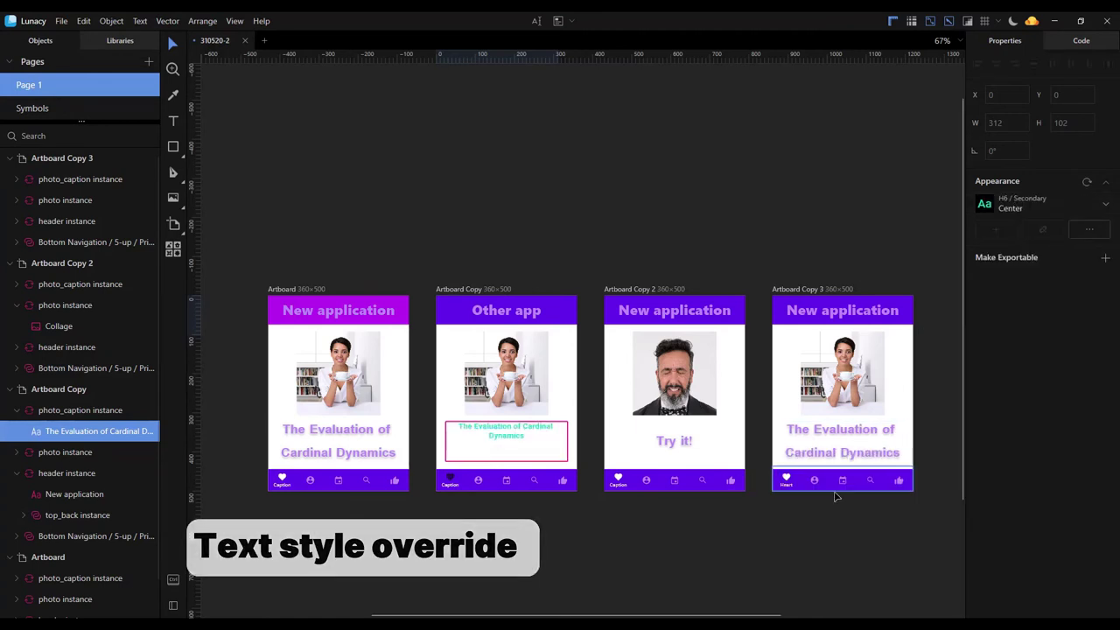
click(623, 546)
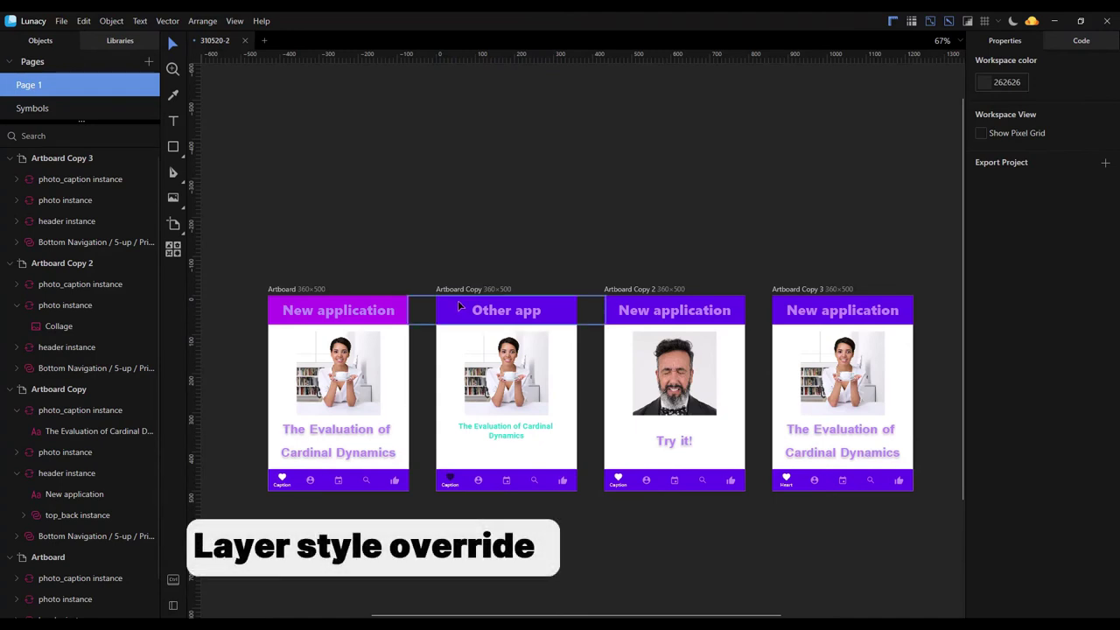
- Override the layer style of the Rectangle nested in Artboard Copy 2's header with Google Material Elevation / Shadow / Diamond FAB 08dp
click(67, 346)
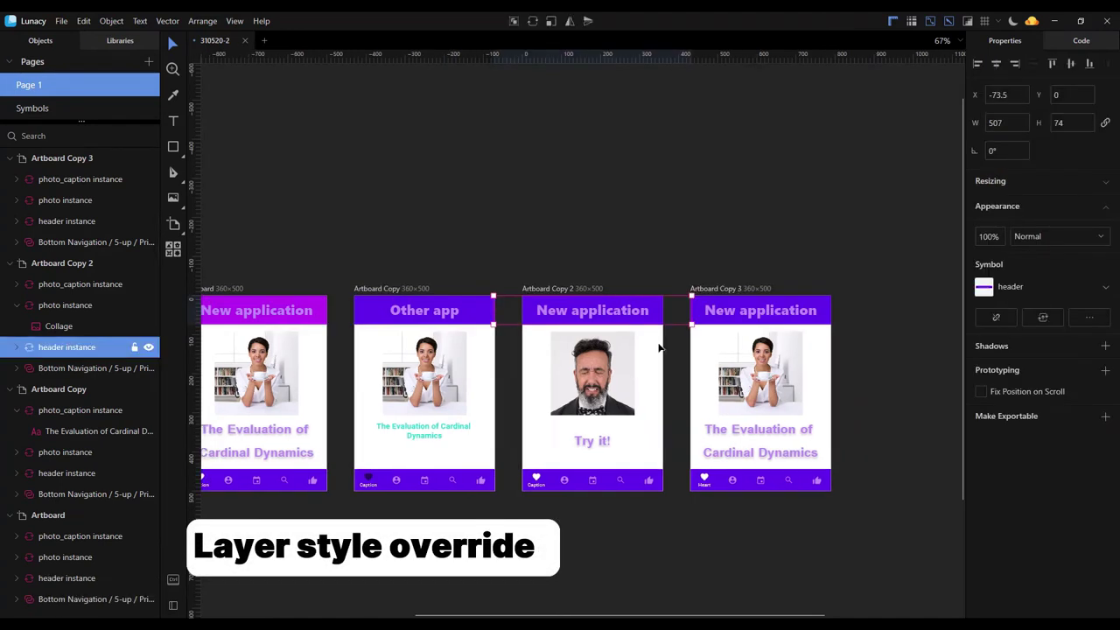
click(17, 347)
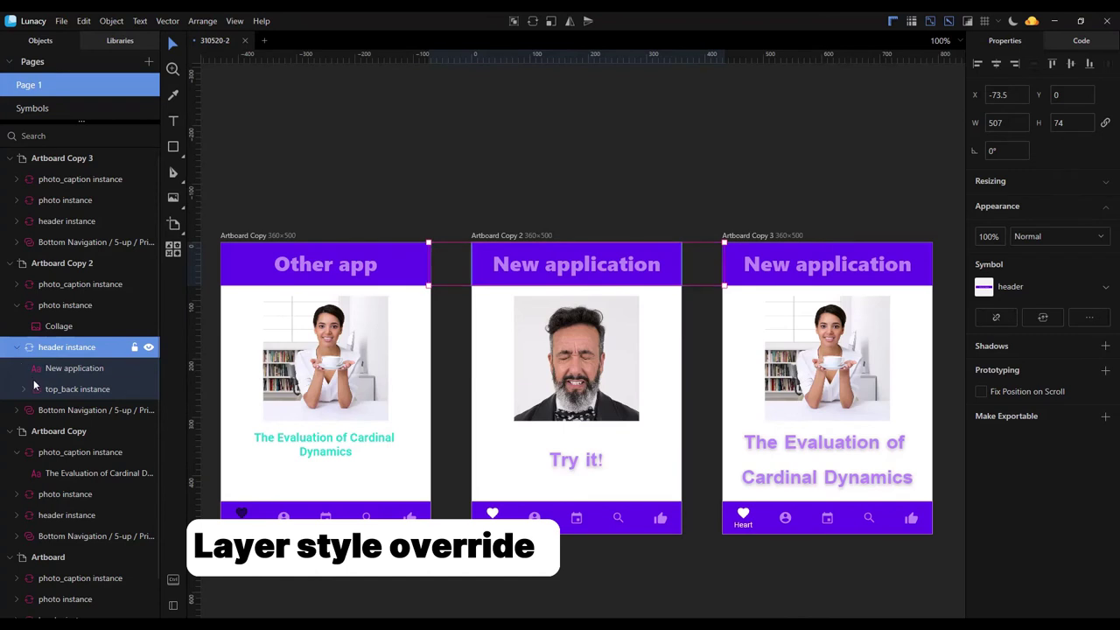
click(24, 389)
click(52, 409)
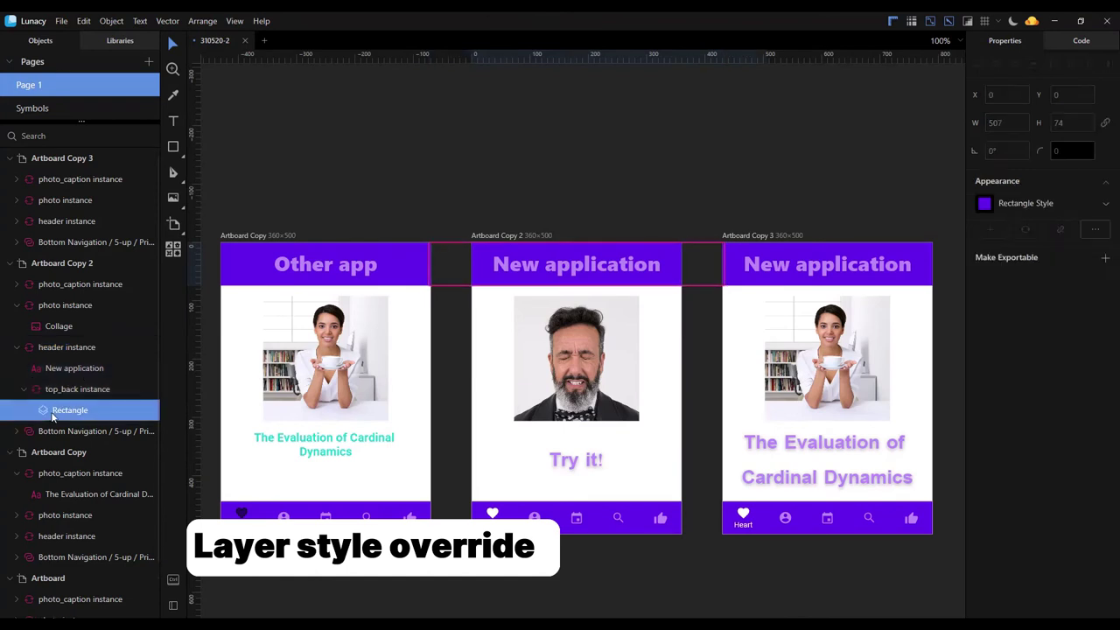
click(1105, 203)
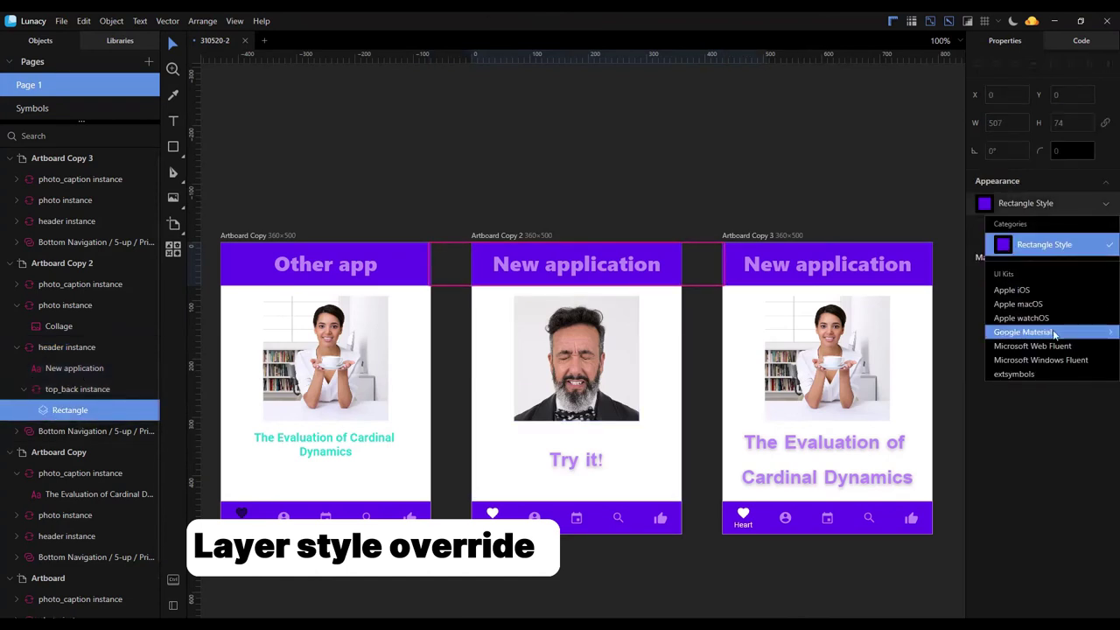
mouse_move(1056, 332)
mouse_move(952, 332)
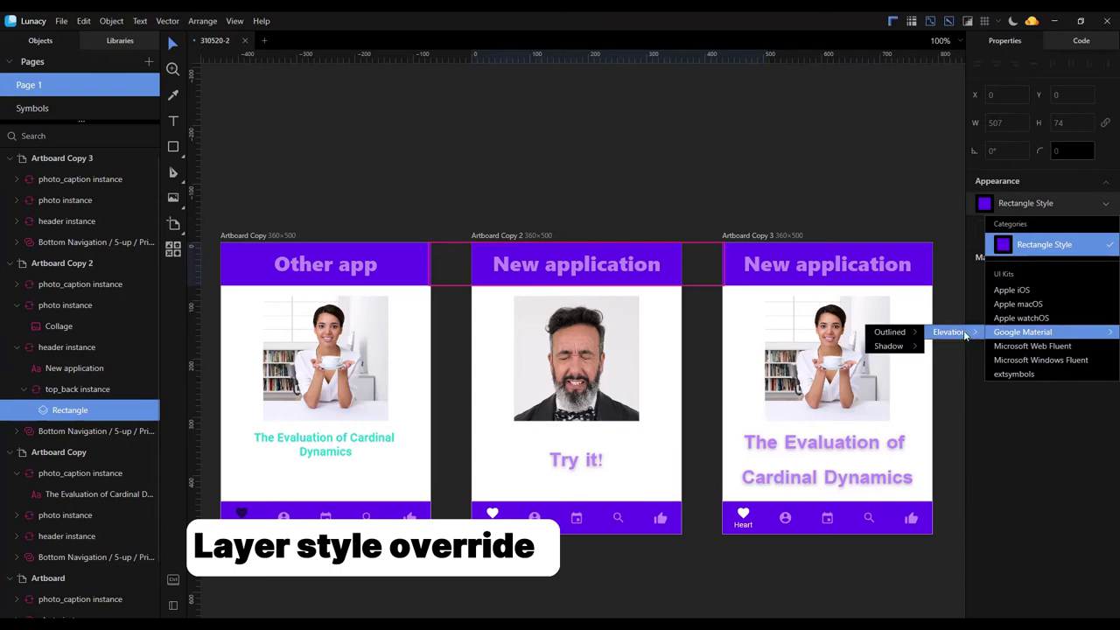
mouse_move(900, 337)
mouse_move(901, 347)
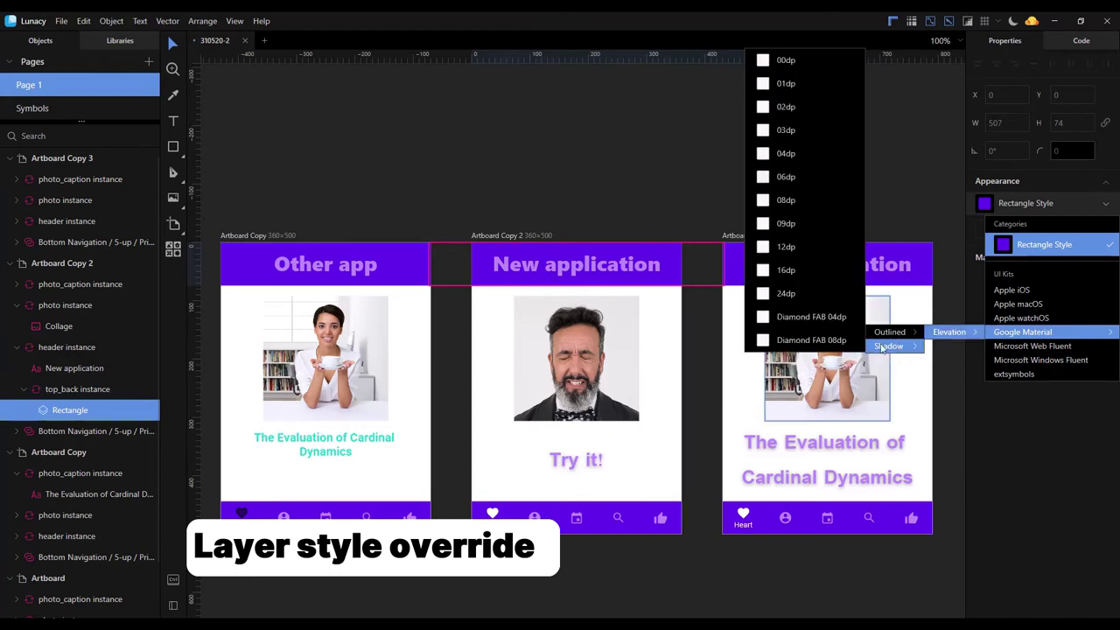
click(769, 345)
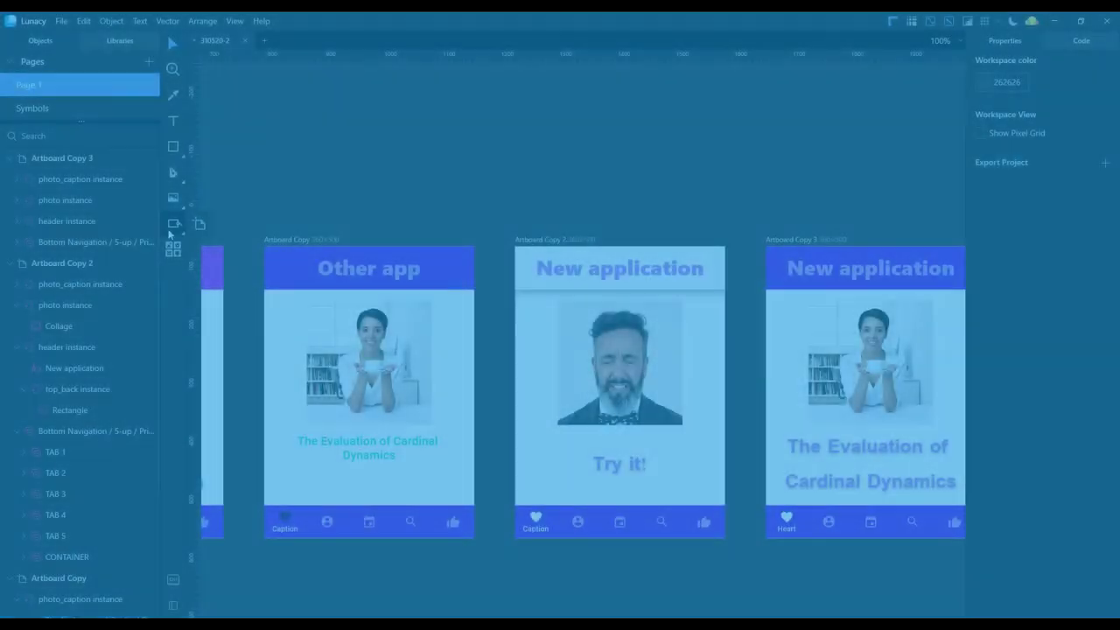
- Draw a 214 × 214 hotspot over the photo in Artboard Copy 2 and set its target to Previous Artboard
click(173, 223)
drag(557, 300, 680, 424)
click(1023, 216)
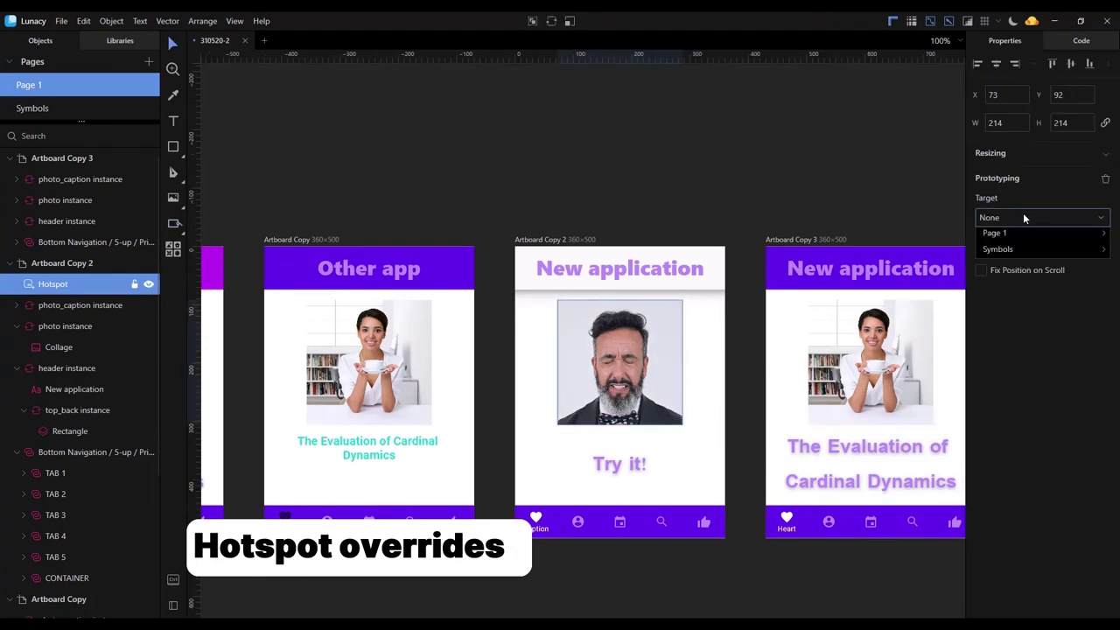
mouse_move(1028, 271)
click(1019, 252)
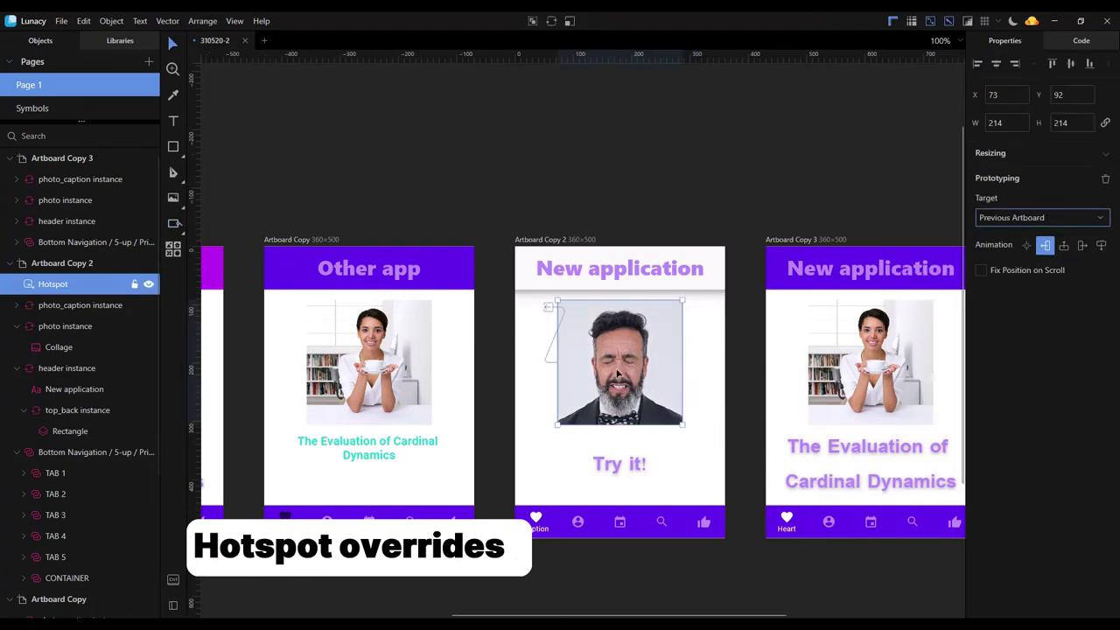
- Create a symbol from the hotspot on the Symbols page, keeping the suggested name
click(549, 27)
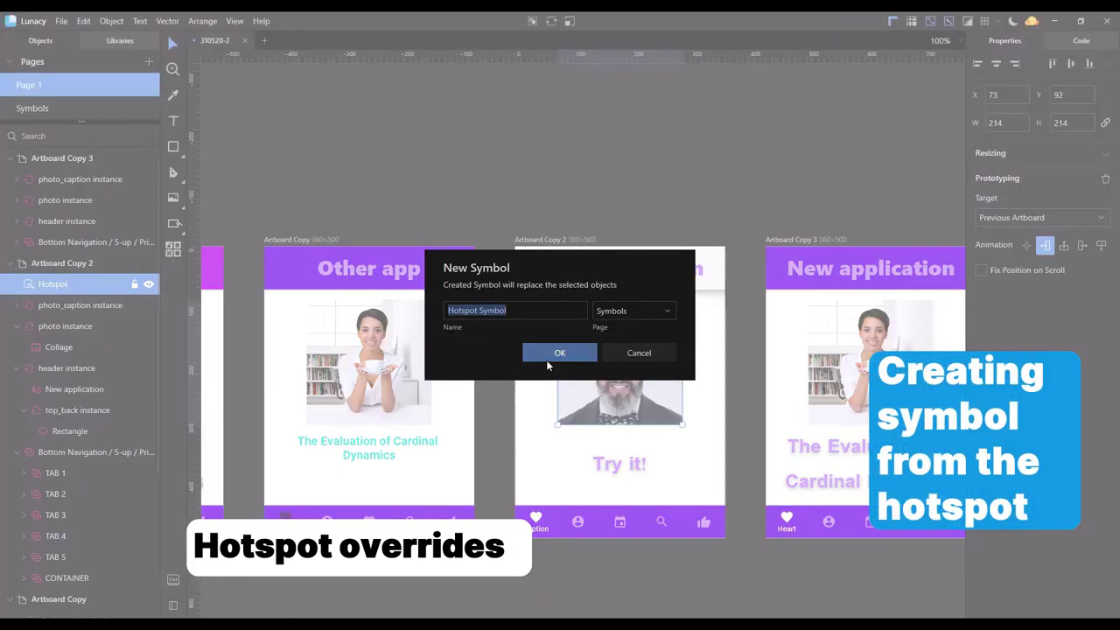
click(560, 350)
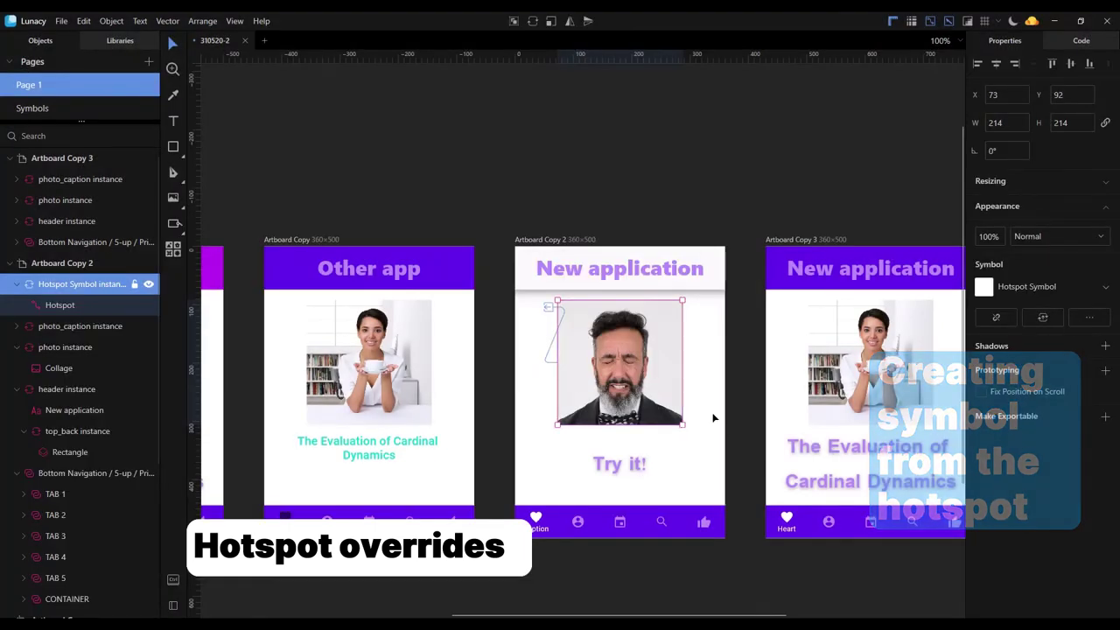
click(711, 361)
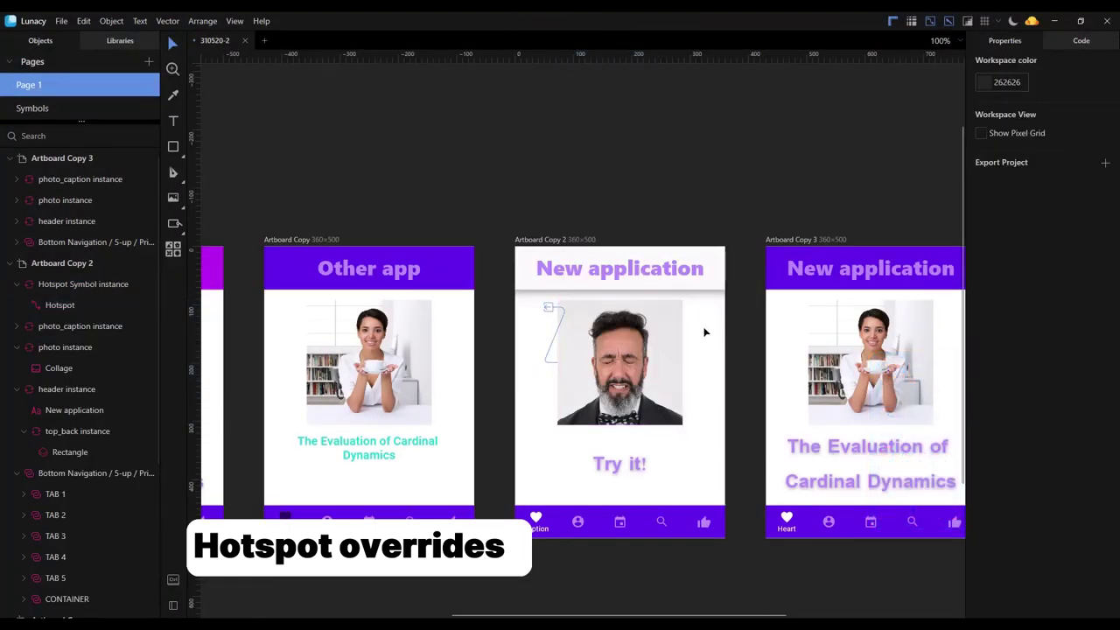
- Combine the hotspot symbol and the photo instance in Artboard Copy 2 into a new symbol on the Symbols page
drag(708, 328, 544, 432)
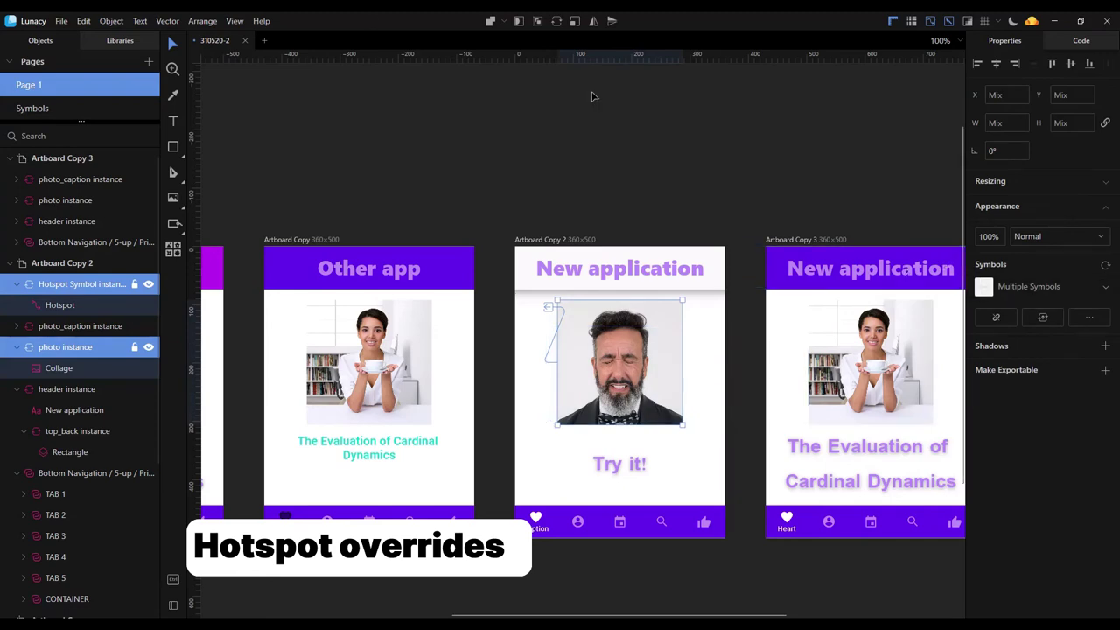
click(563, 21)
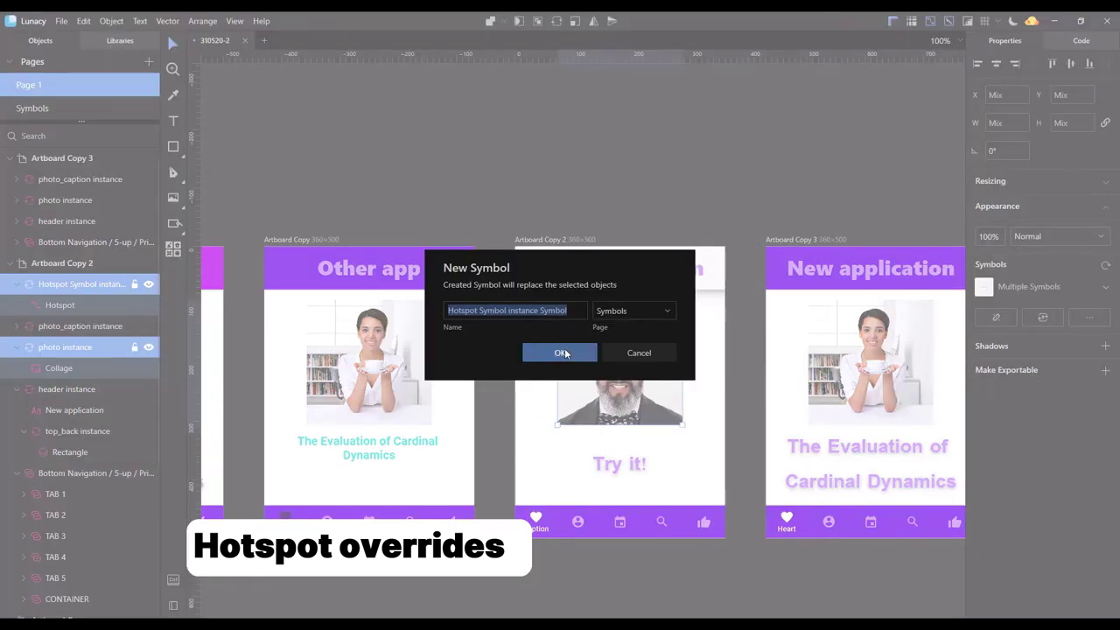
click(561, 353)
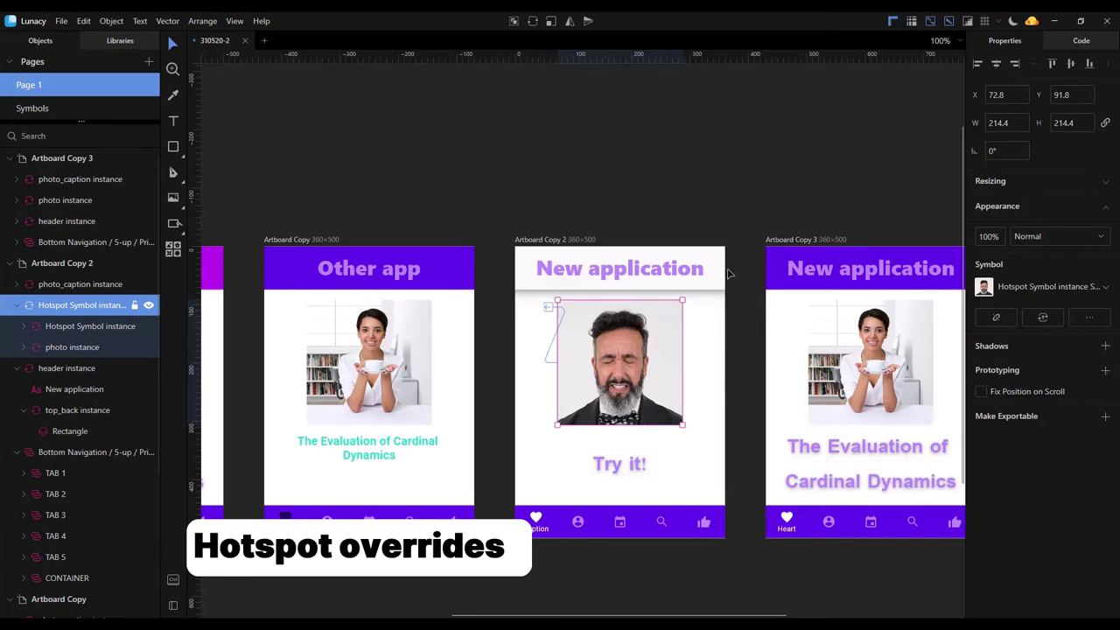
- Draw a 216 × 220 hotspot targeting Artboard over the photo in Artboard Copy 3, and turn it into a symbol with the suggested name
click(818, 320)
key(h)
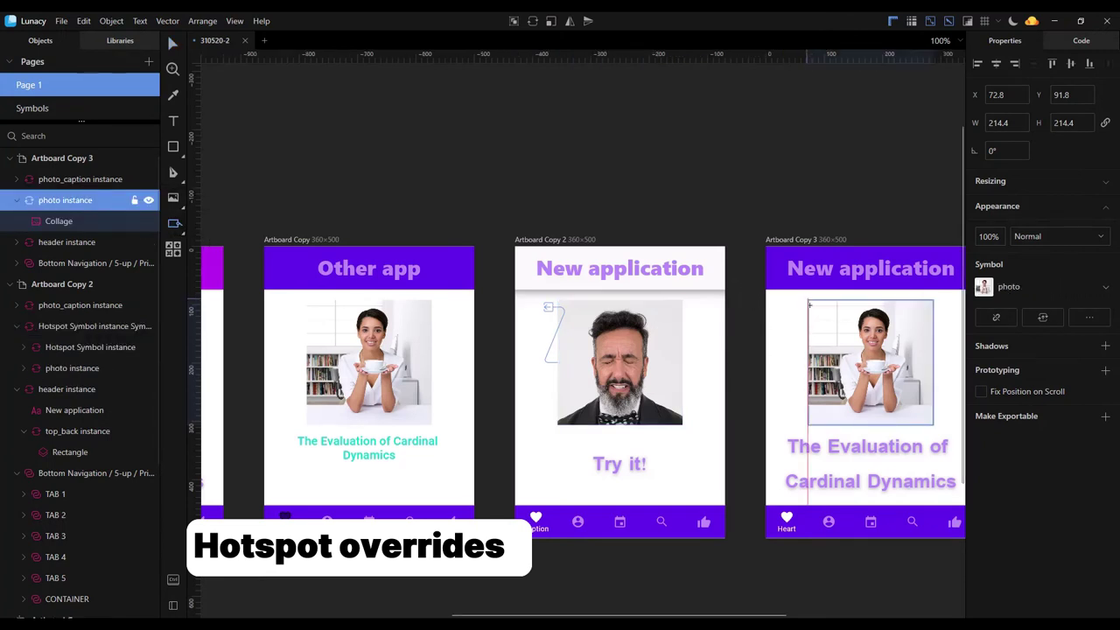
drag(809, 304, 934, 429)
click(1041, 217)
mouse_move(1015, 275)
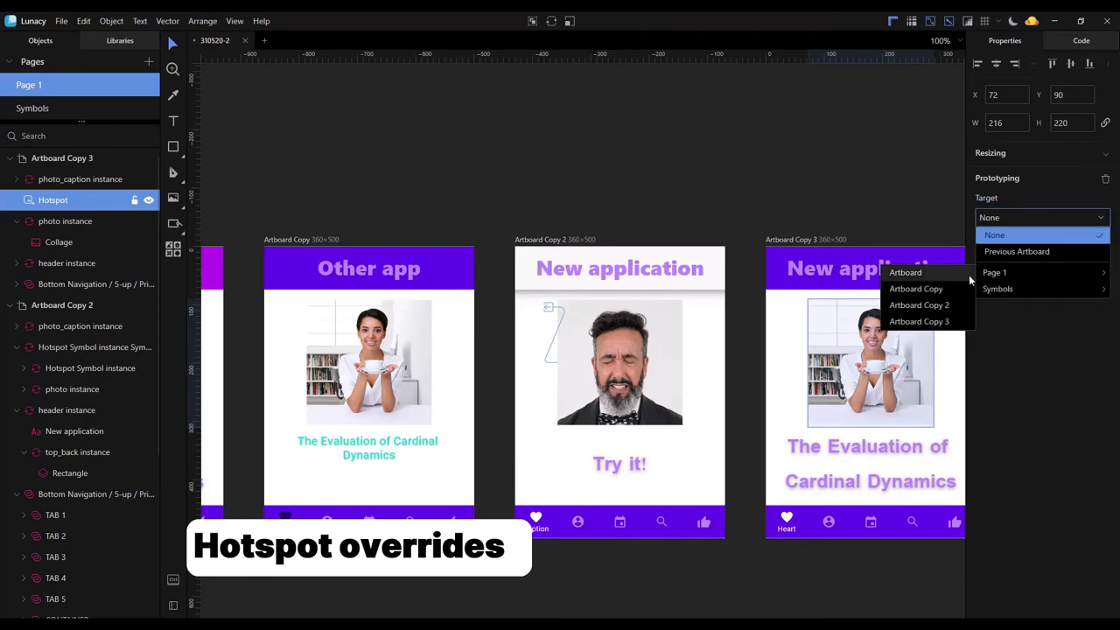
click(910, 272)
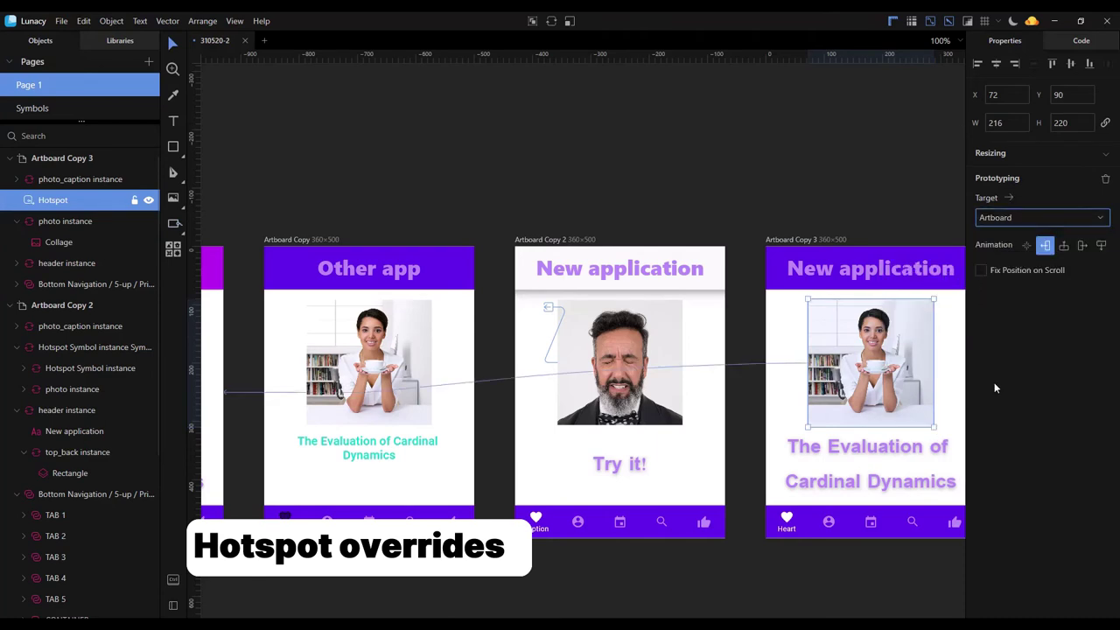
click(551, 21)
click(547, 354)
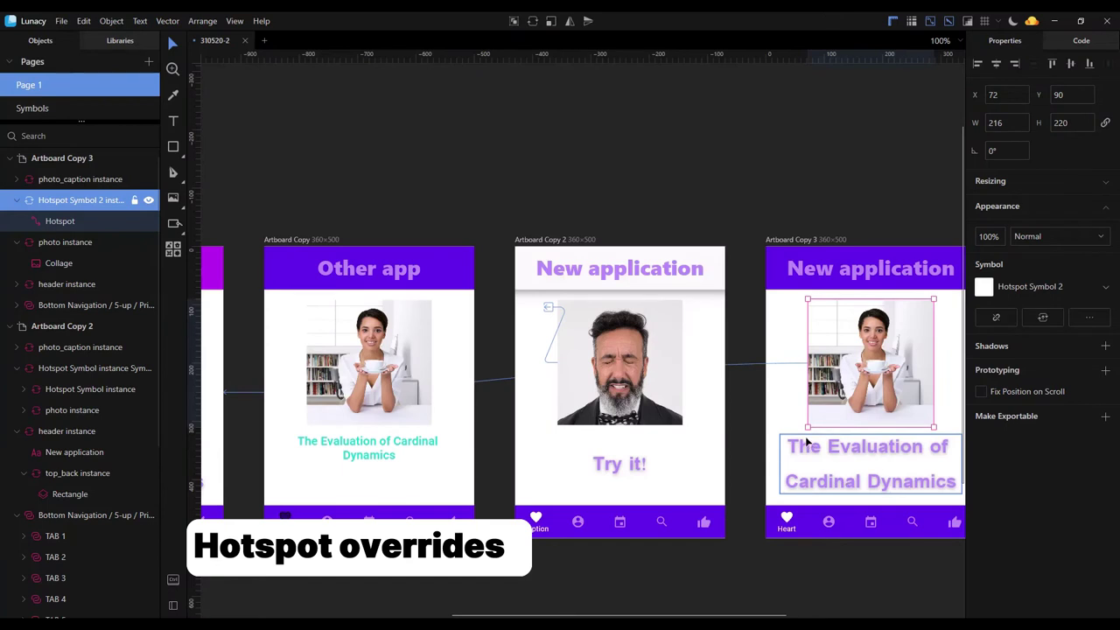
- Override the hotspot instance nested in Artboard Copy 2's combined photo symbol with Hotspot Symbol 2
click(619, 363)
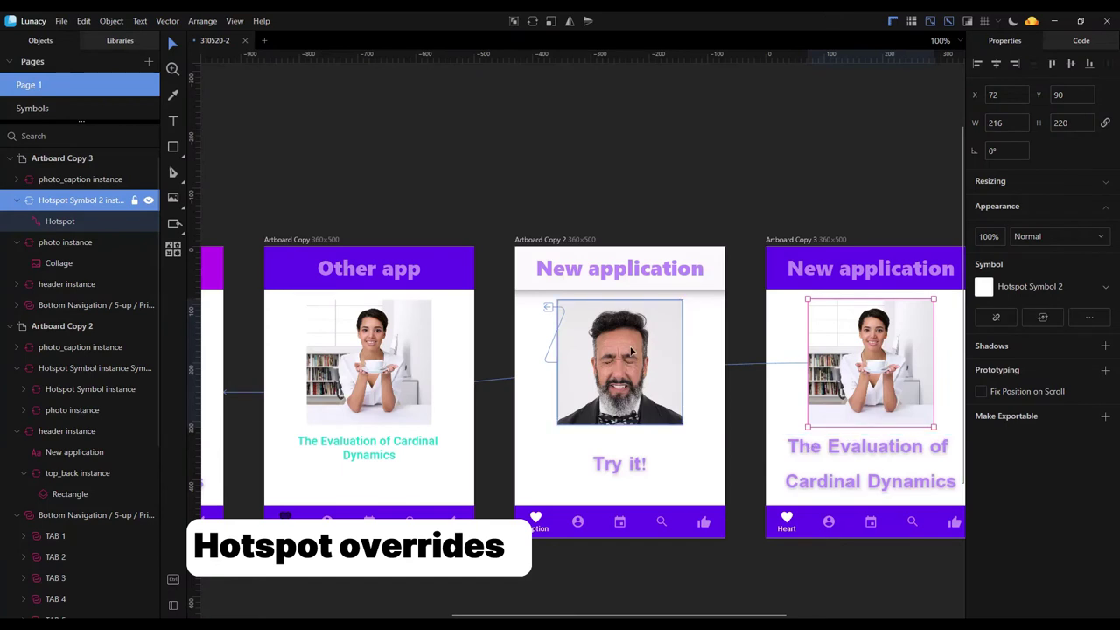
click(75, 396)
click(1075, 205)
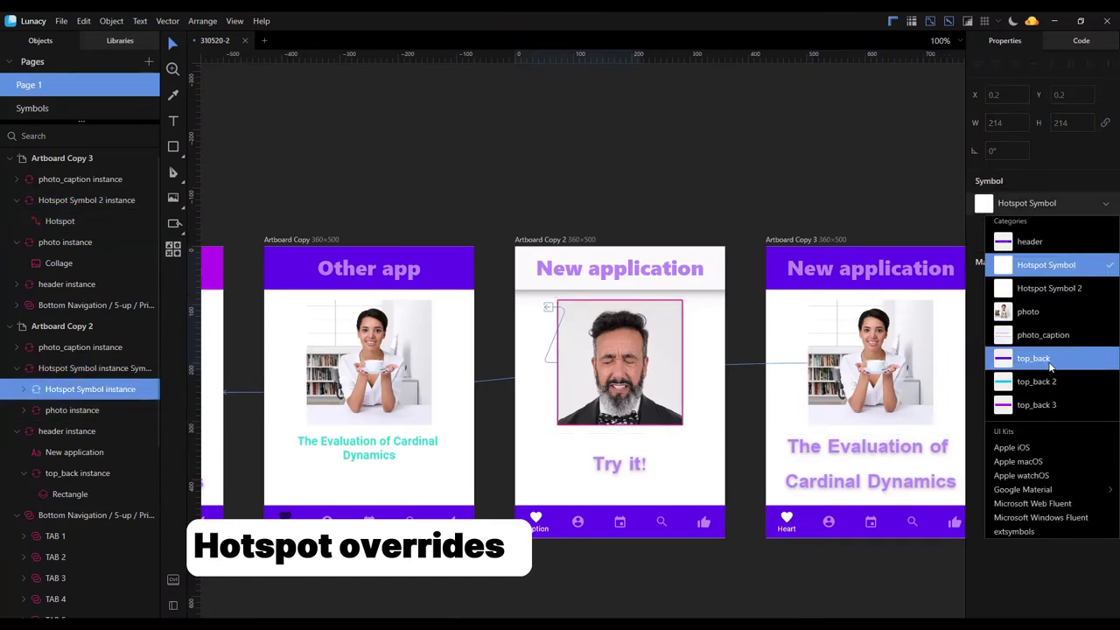
click(1073, 294)
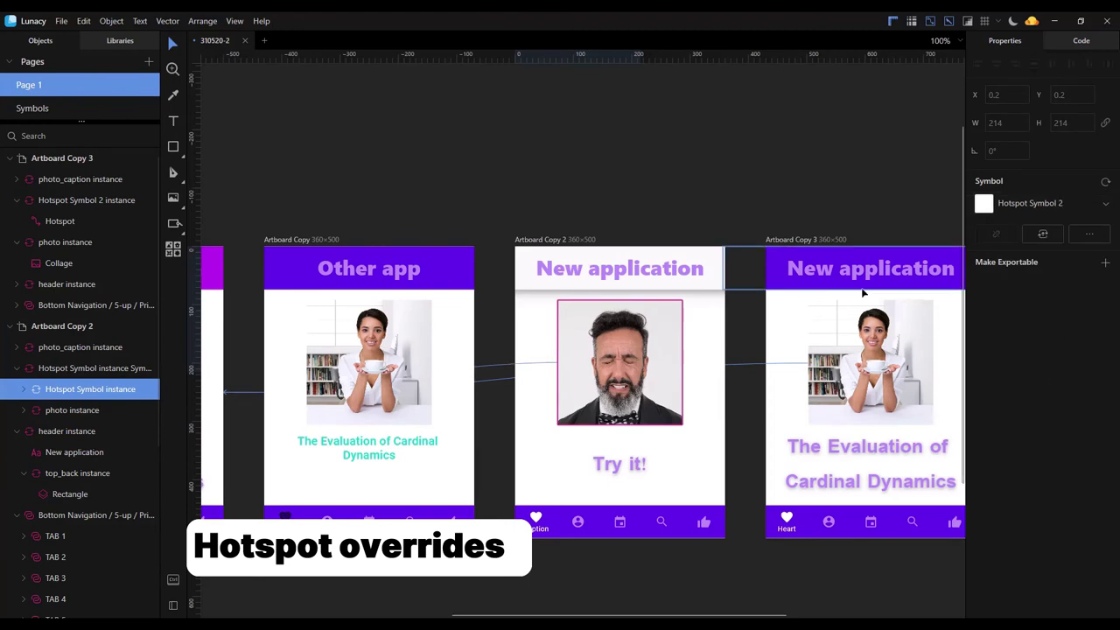
- Spread out the artboards, placing Artboard Copy above Artboard, Artboard Copy 2 to the upper right and Artboard Copy 3 to the lower right
scroll(881, 286, down, 2)
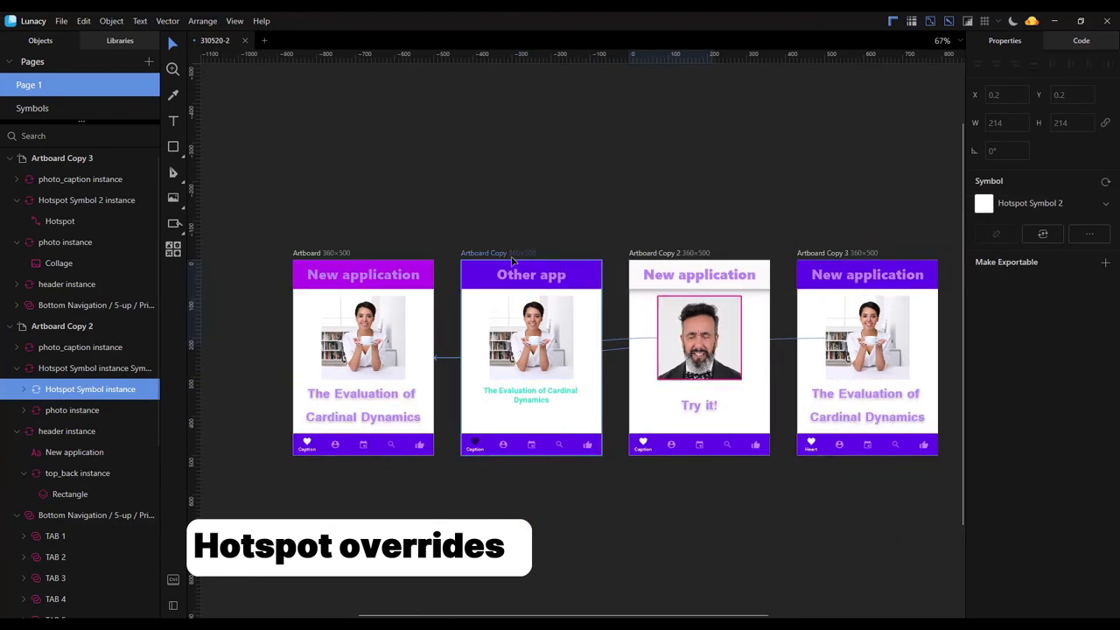
drag(566, 264, 583, 48)
click(661, 330)
drag(661, 330, 702, 109)
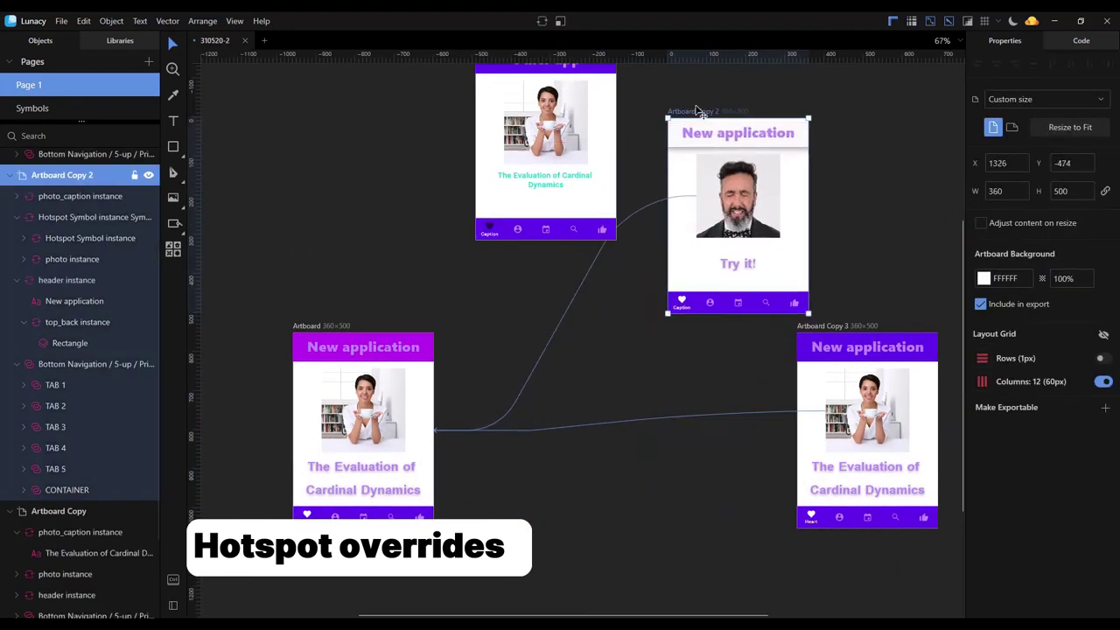
drag(835, 331, 612, 430)
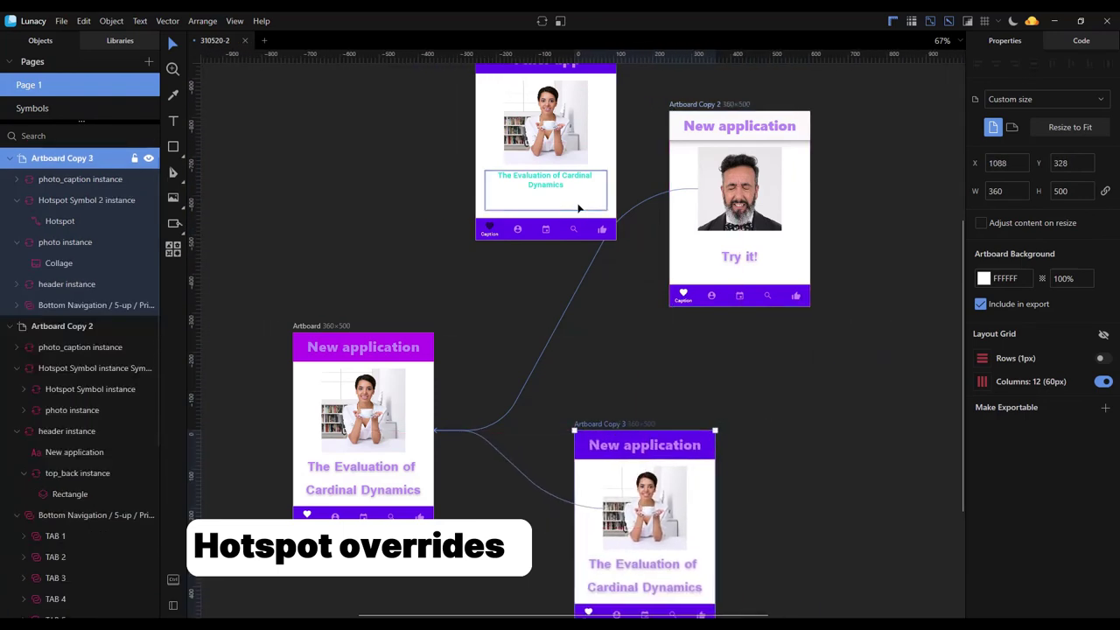
scroll(543, 184, up, 2)
drag(490, 99, 300, 121)
scroll(562, 270, down, 2)
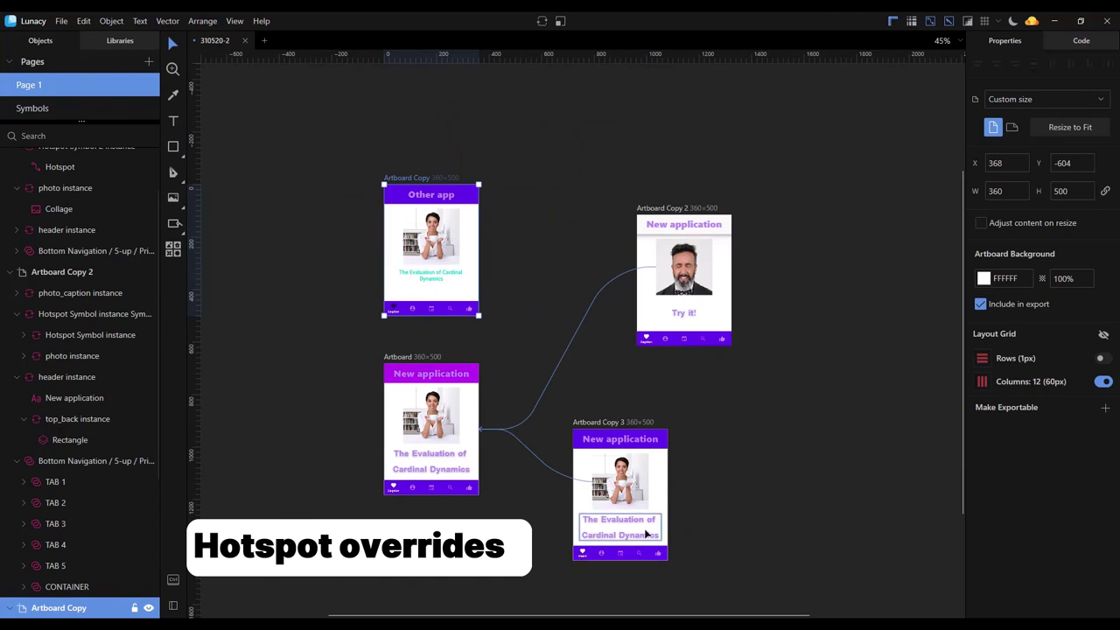
click(428, 385)
click(271, 395)
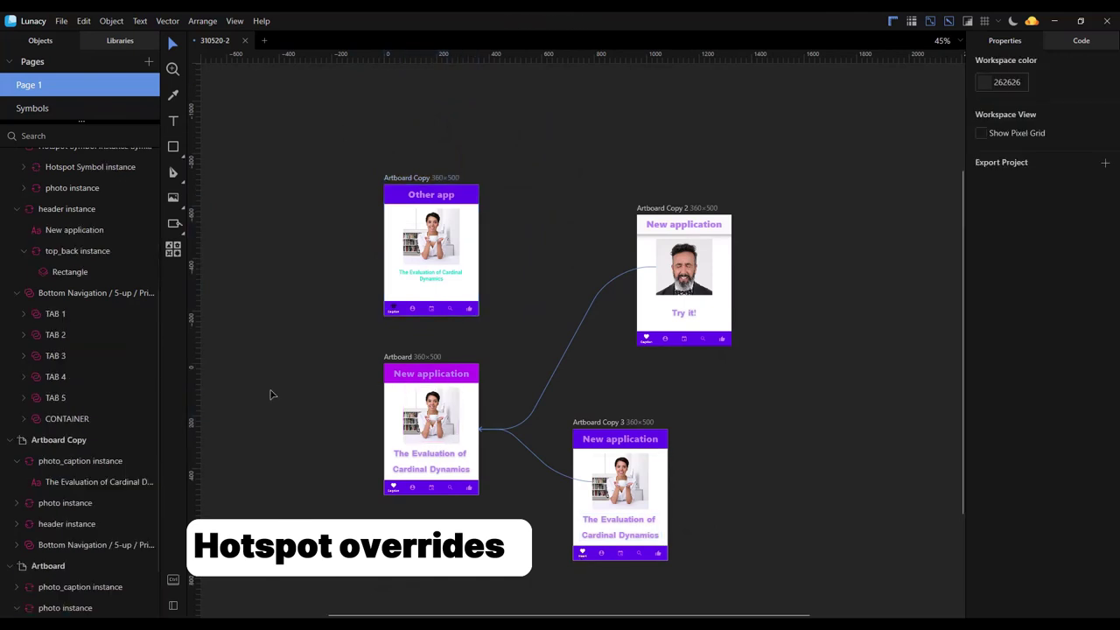
- Draw a 214 × 232 hotspot targeting Artboard Copy over the photo in Artboard, and turn it into a symbol with the suggested name
key(h)
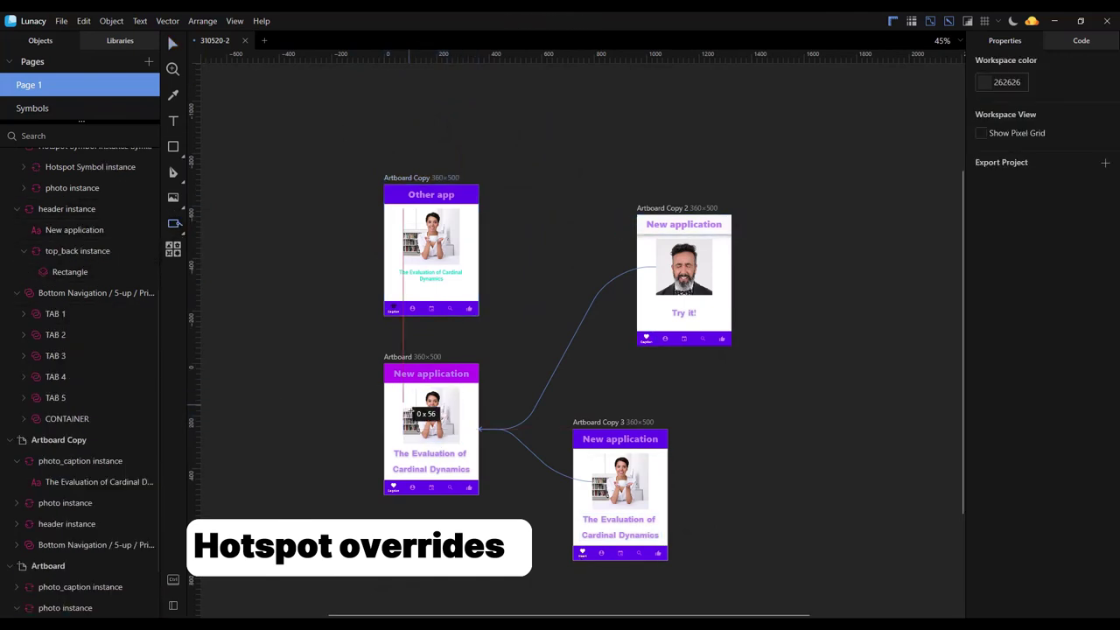
drag(403, 404, 460, 450)
click(1006, 217)
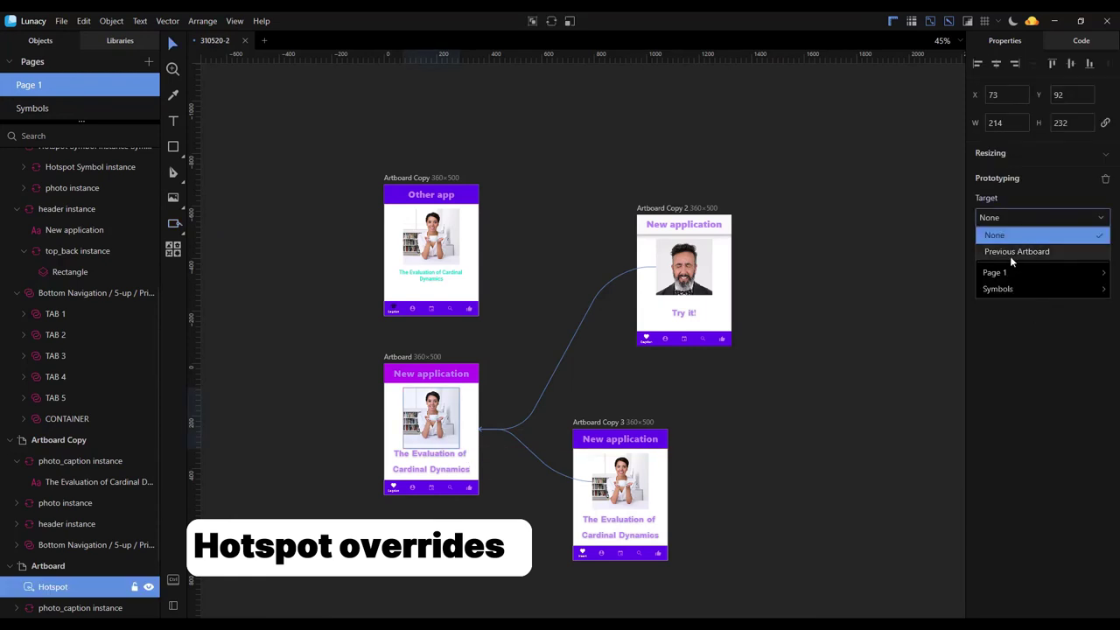
mouse_move(1015, 275)
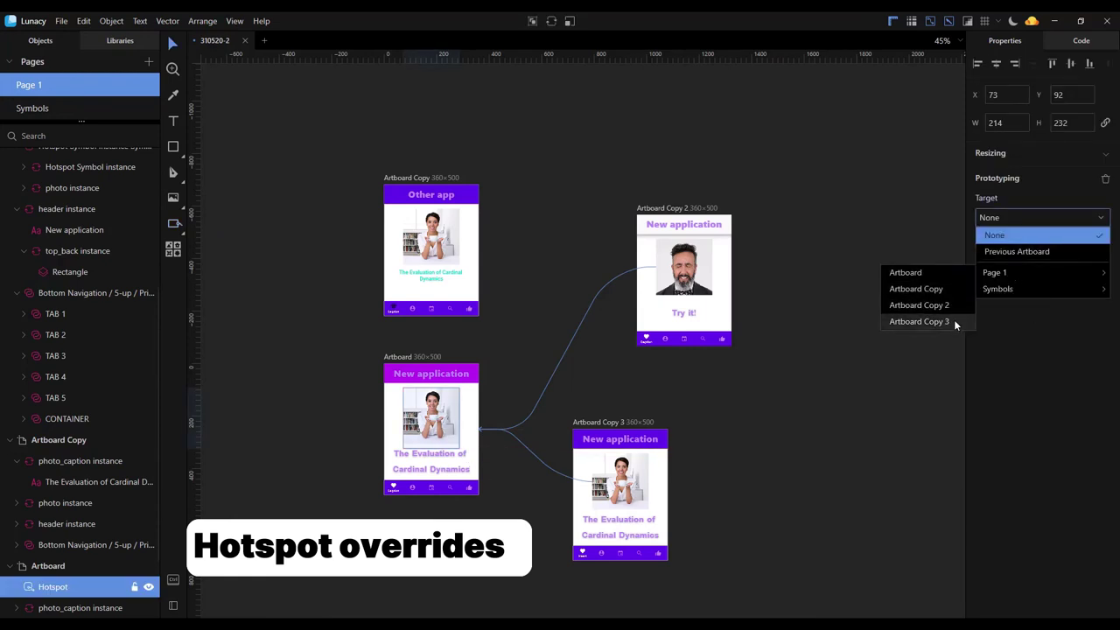
click(915, 288)
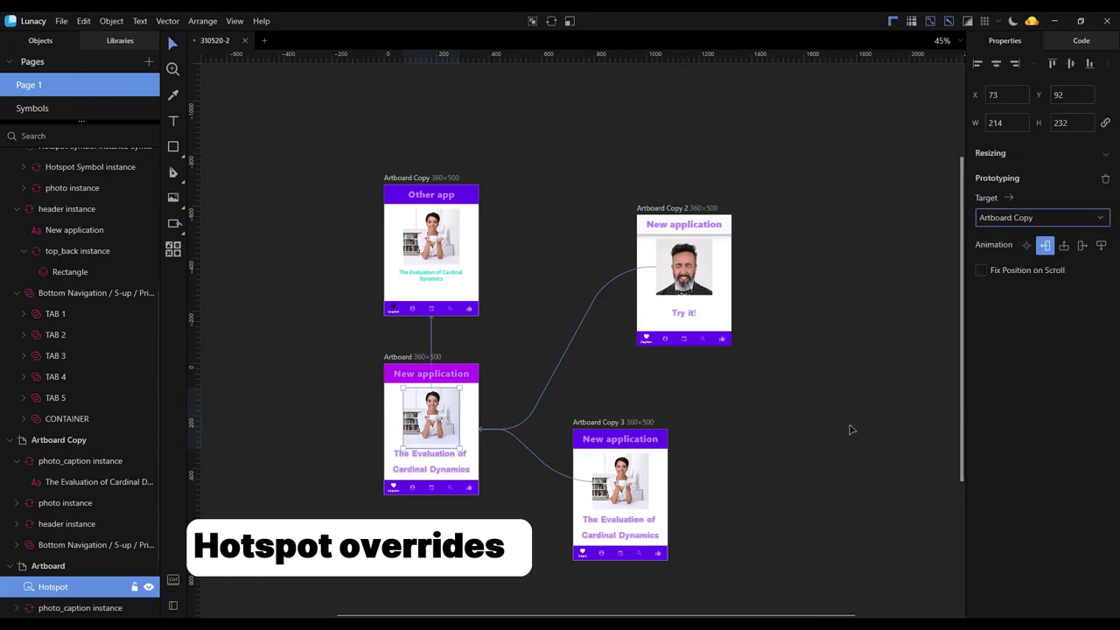
click(550, 20)
key(Return)
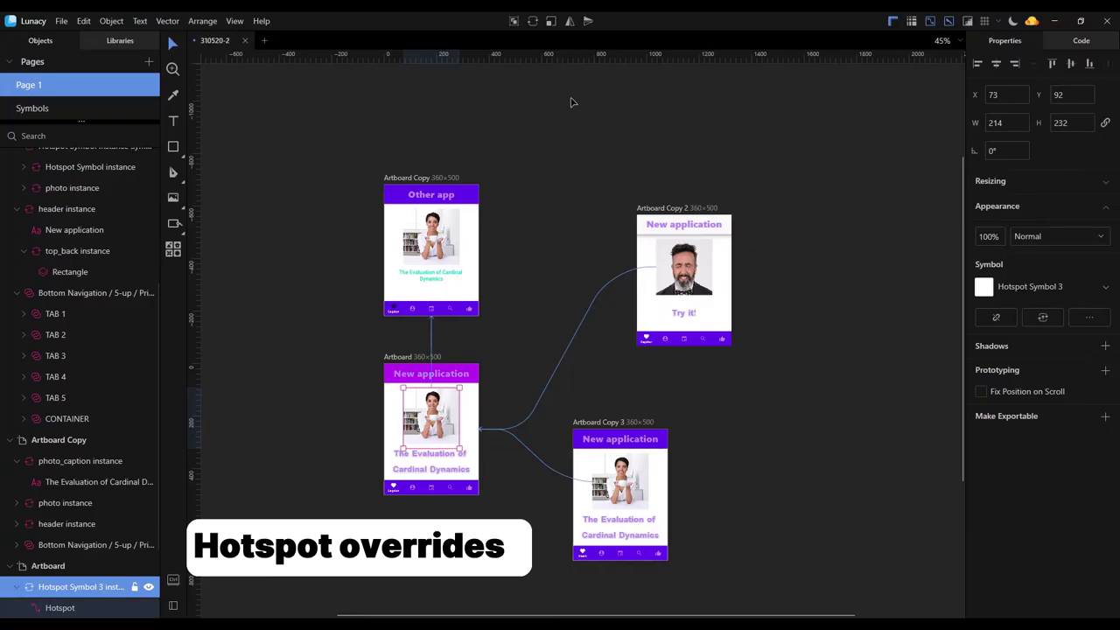
- Override the hotspot instance nested in Artboard Copy 2's combined photo symbol with Hotspot Symbol 3
click(685, 273)
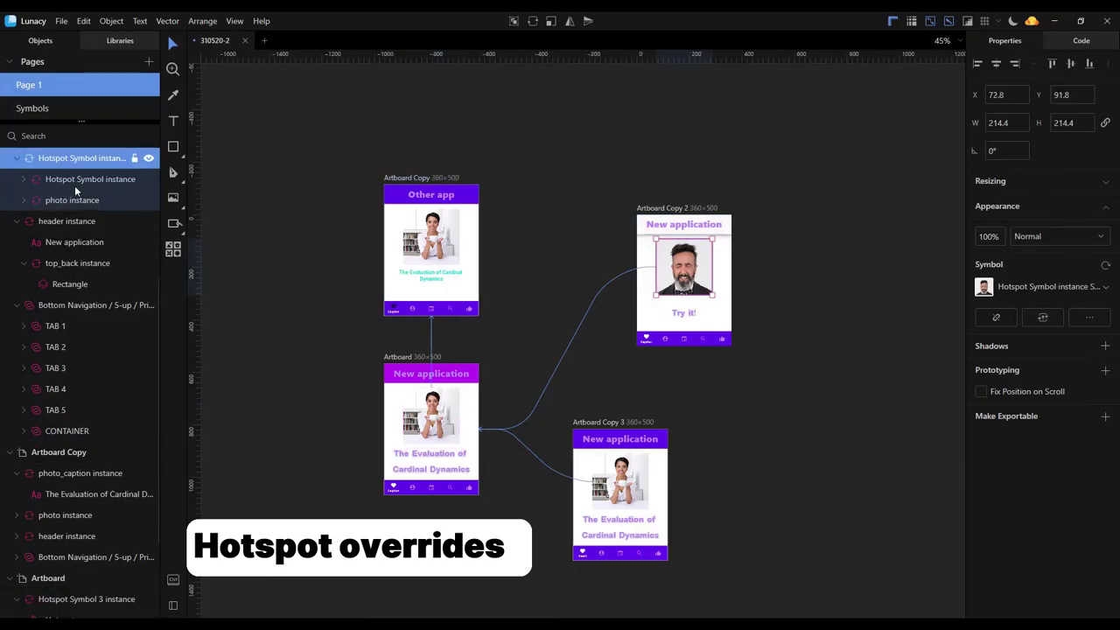
click(74, 182)
click(1045, 203)
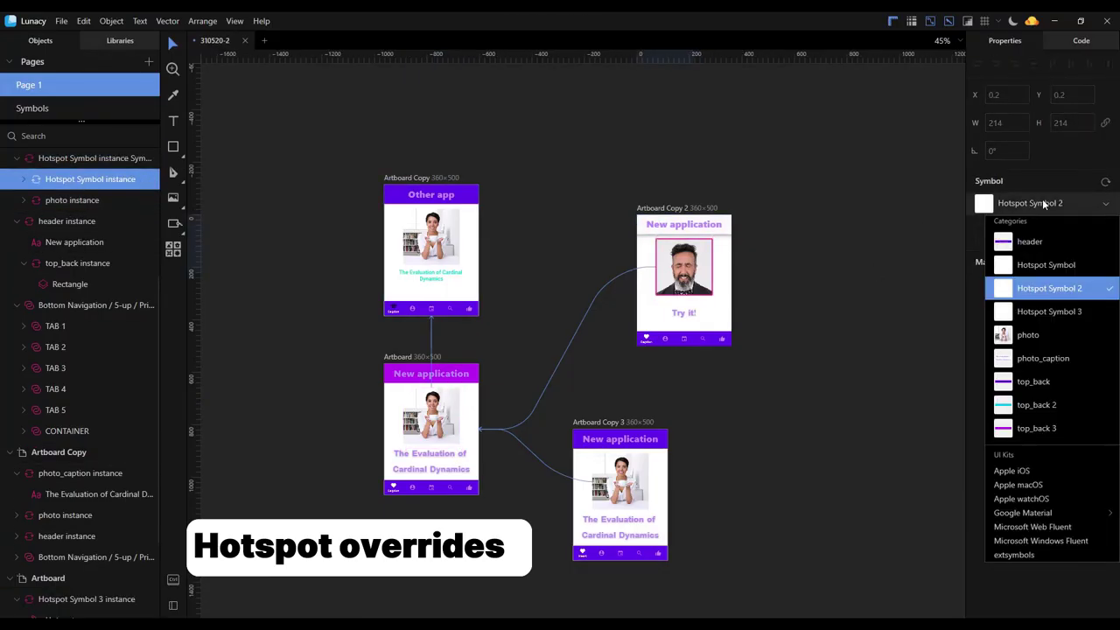
click(1054, 312)
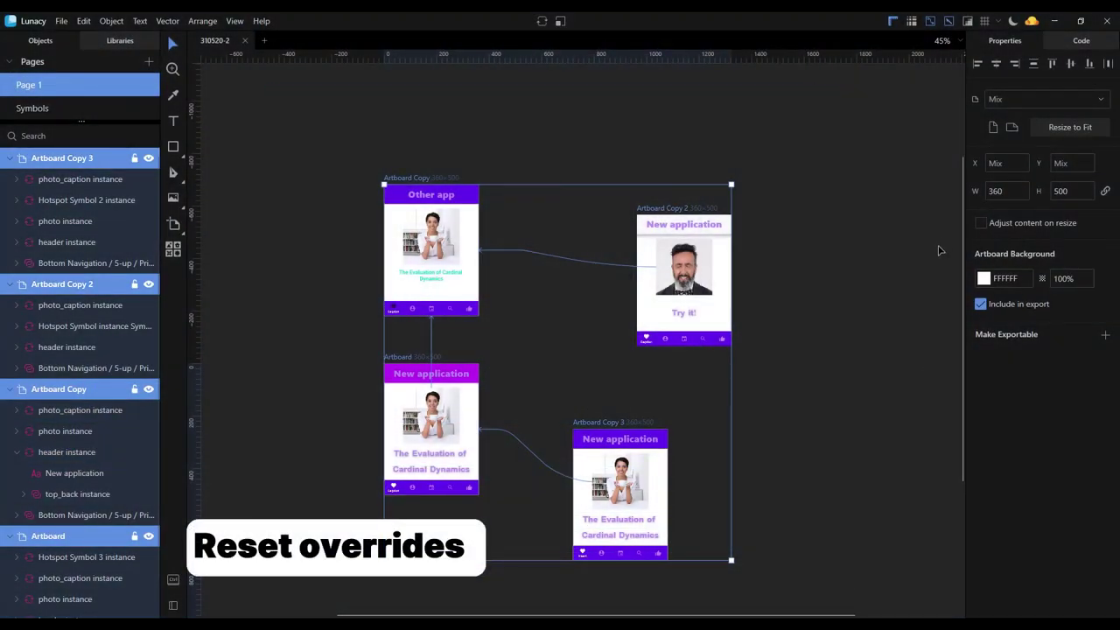
- Select all symbol instances in Artboard Copy 2 and reset their overrides
click(853, 414)
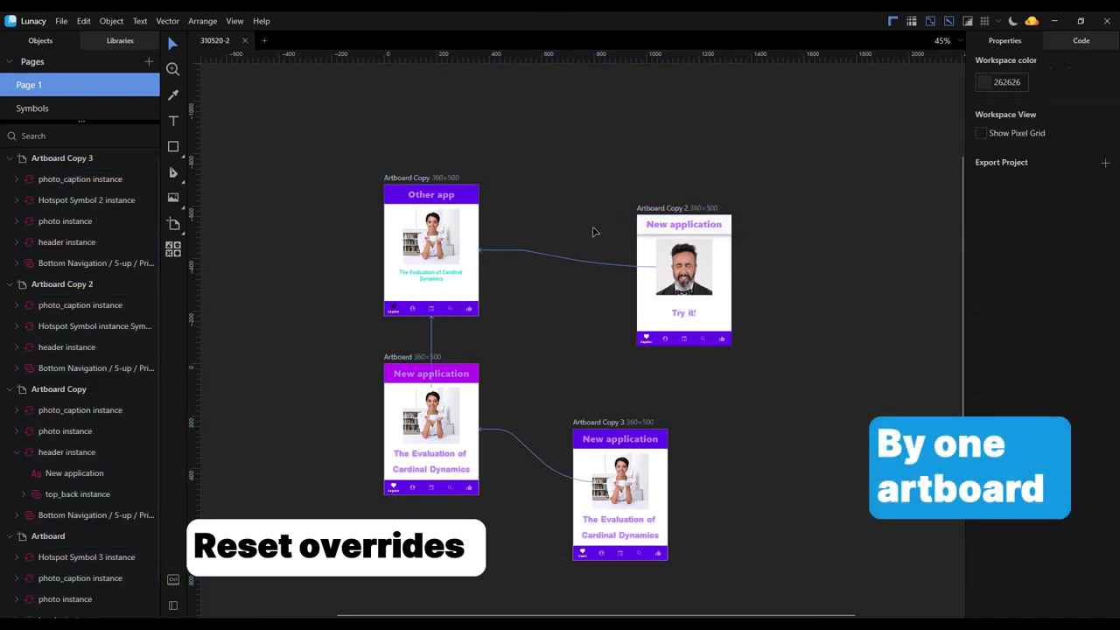
drag(593, 229, 783, 358)
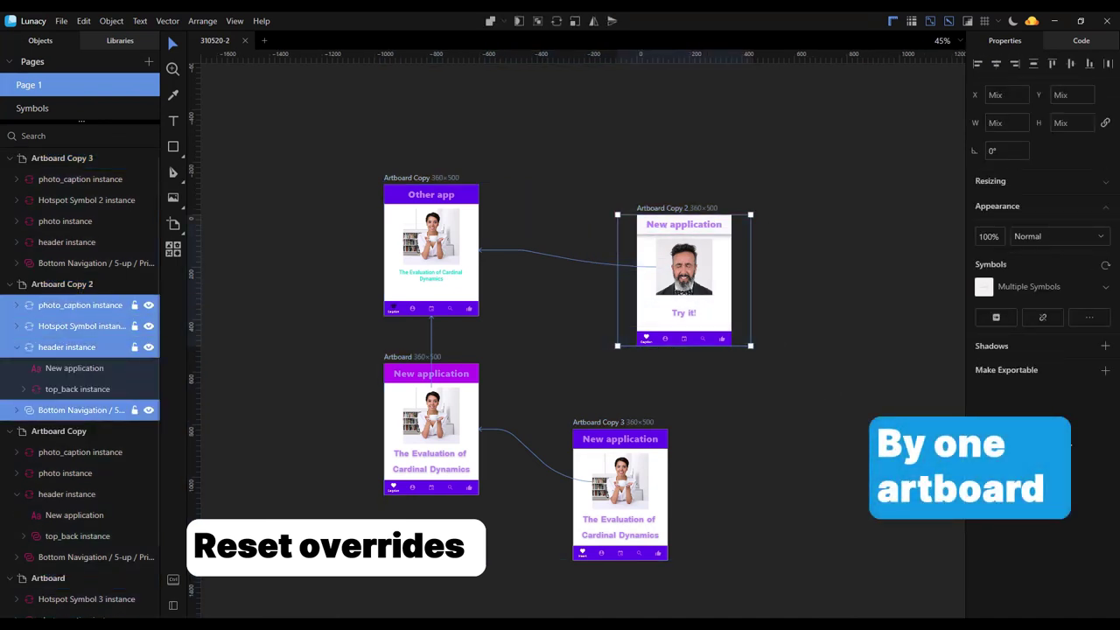
click(1106, 266)
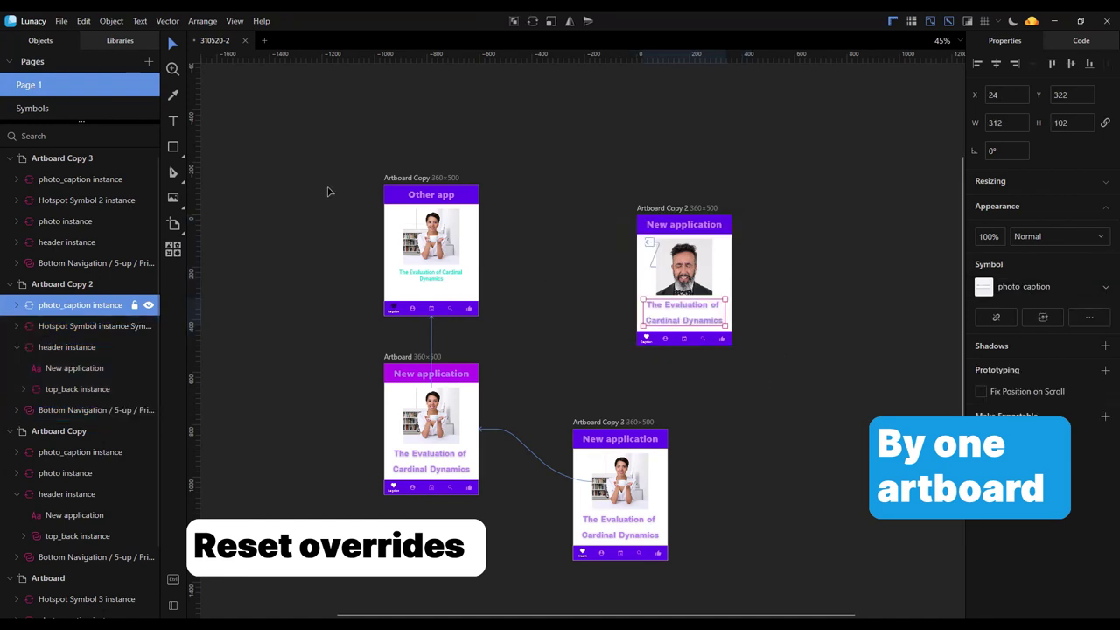
- Reset the overrides of all symbol instances in Artboard Copy, and do the same for those in Artboard
drag(350, 190, 526, 309)
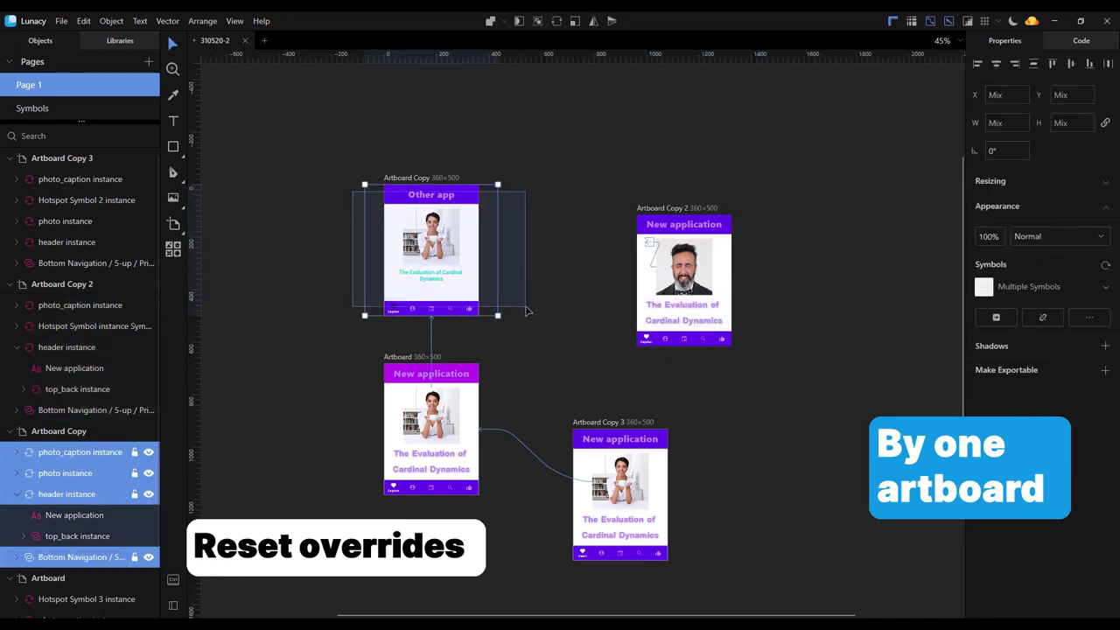
click(1106, 265)
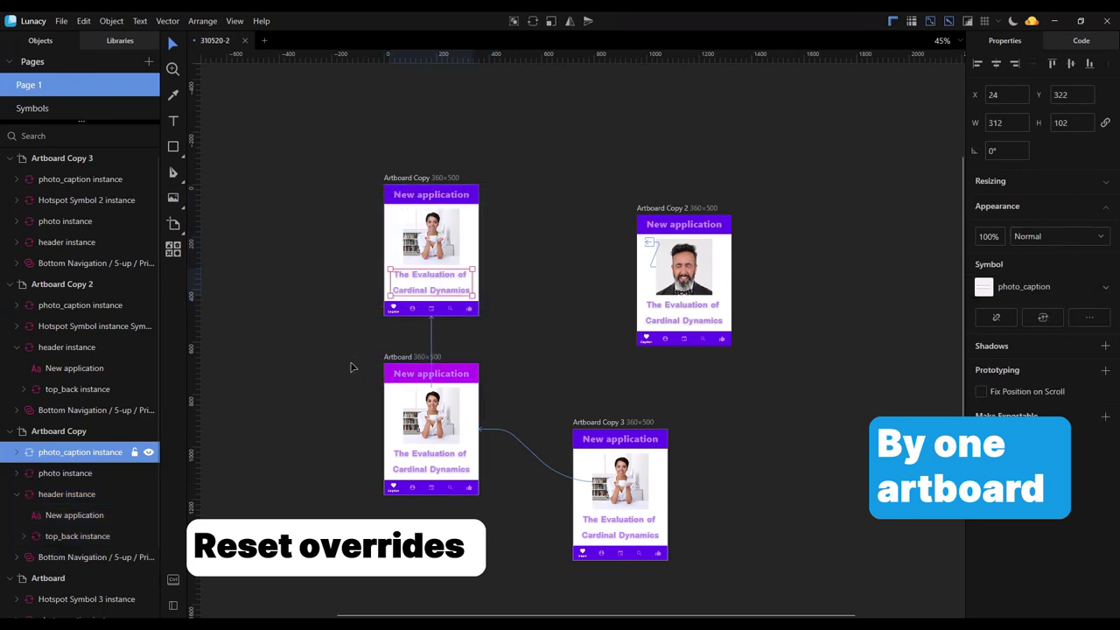
drag(344, 374, 496, 486)
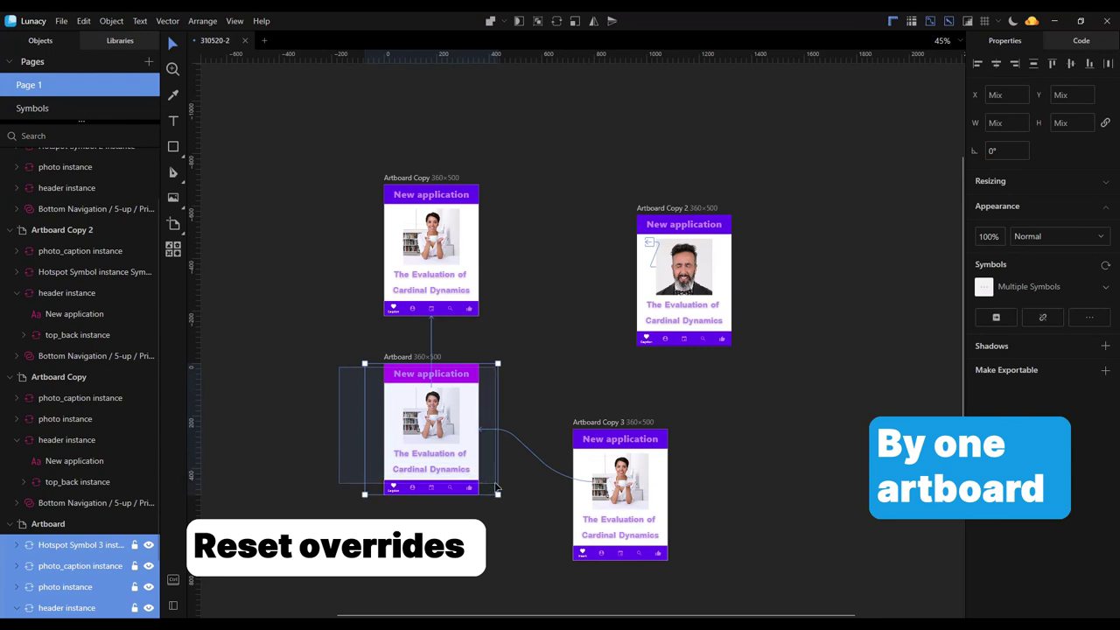
click(1107, 265)
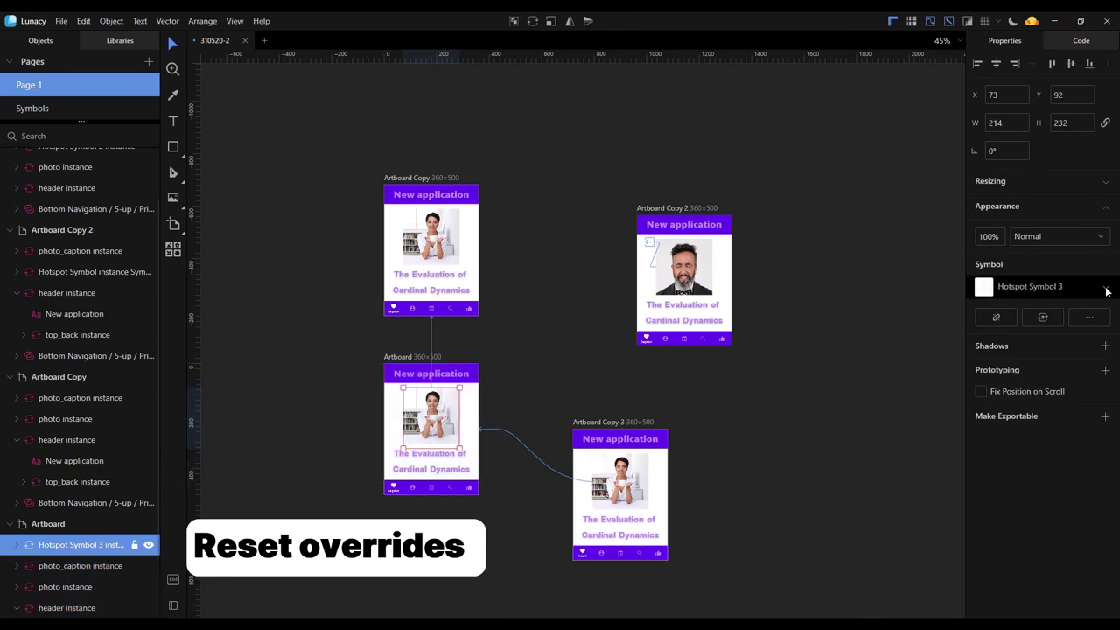
- Select all symbol instances in Artboard Copy 3 and reset their overrides
click(801, 409)
drag(670, 505, 596, 555)
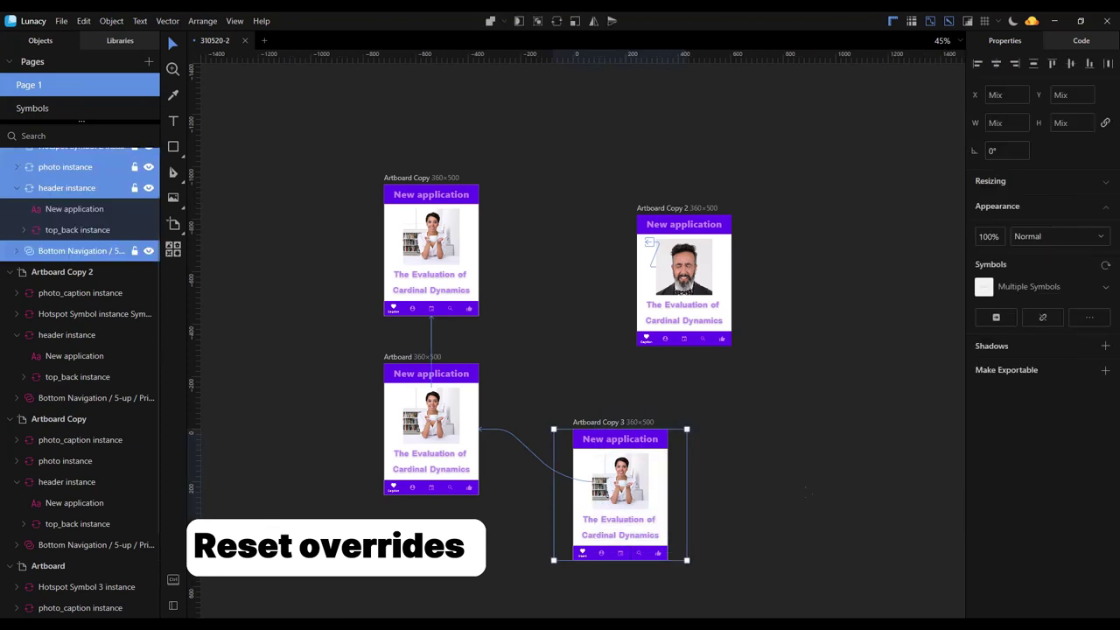
click(1107, 266)
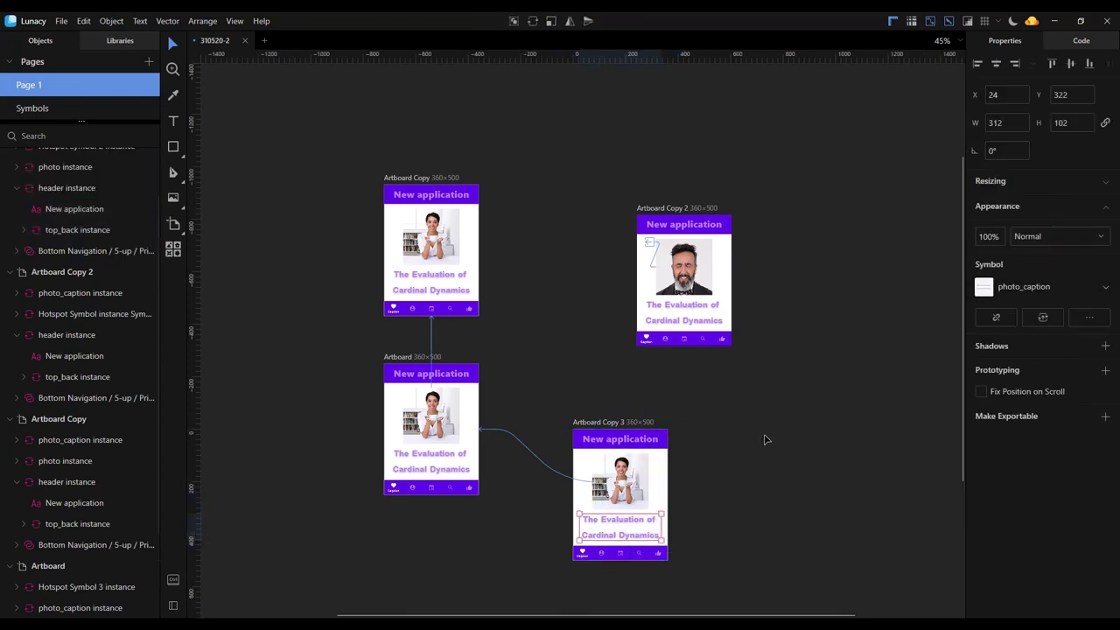